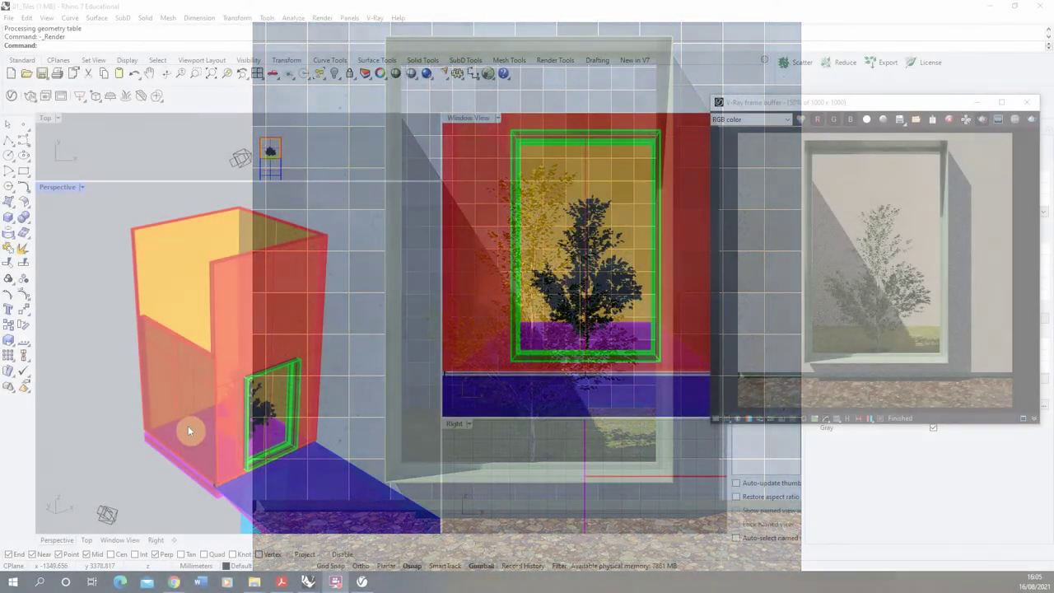
Create a Generic V-Ray material named 01_Tiles in the Asset Editor and expand its settings
right_drag(188, 425, 280, 333)
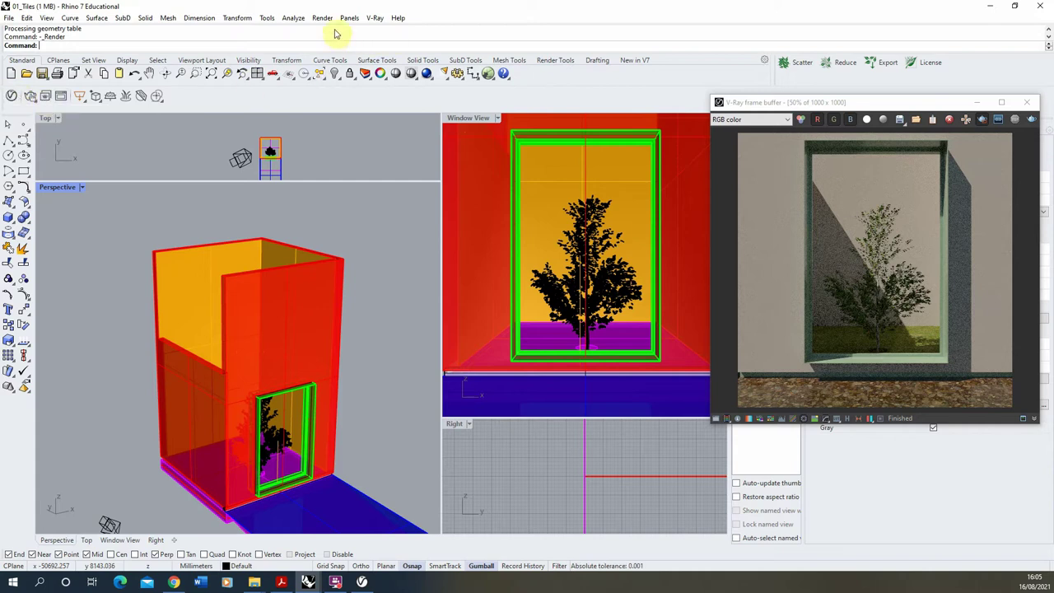
click(374, 17)
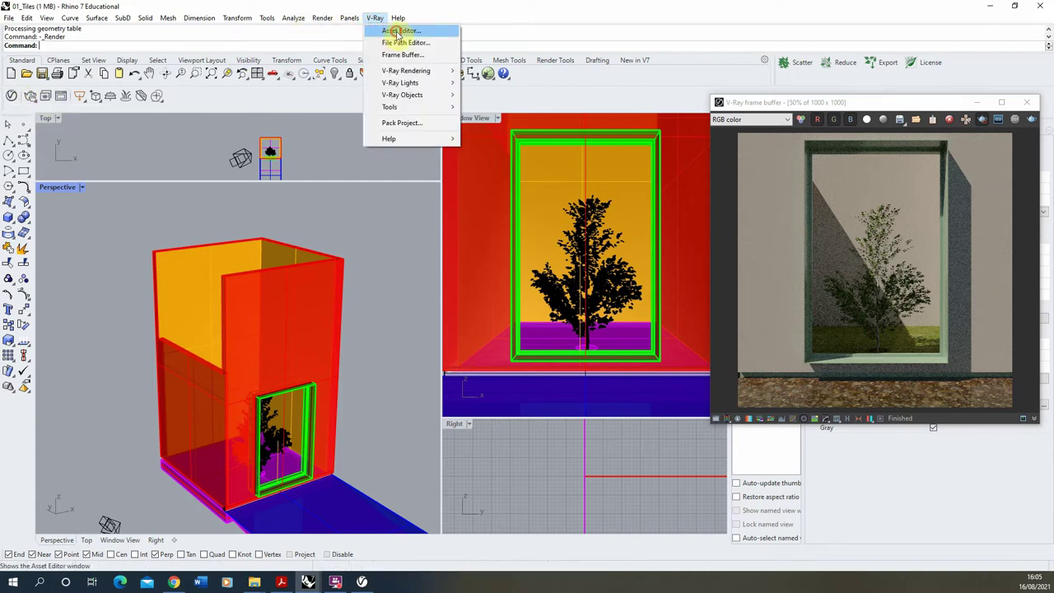
click(396, 33)
drag(97, 93, 233, 103)
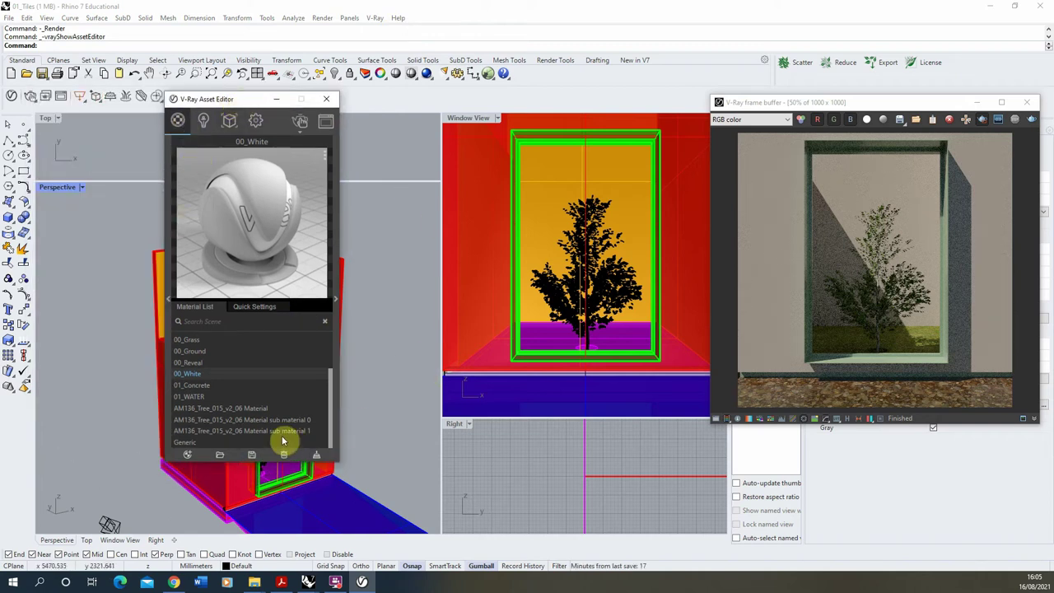
click(189, 459)
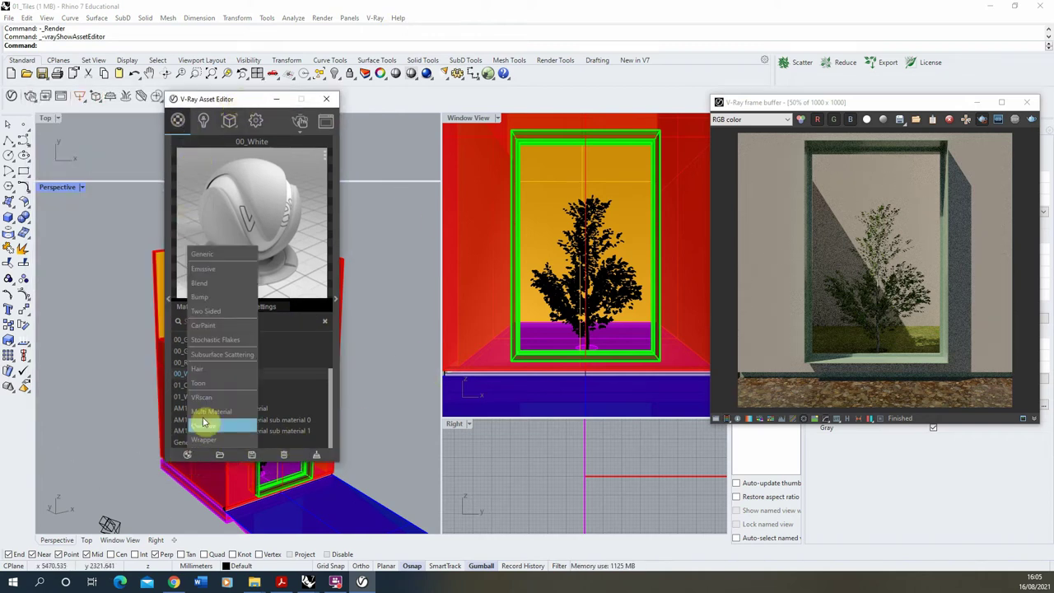
click(216, 257)
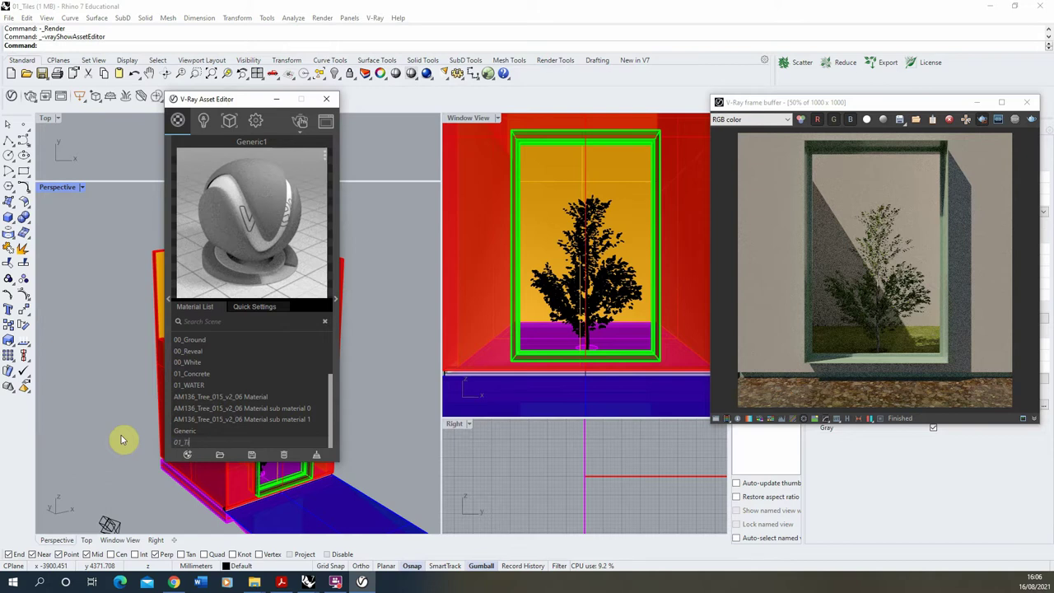
click(207, 437)
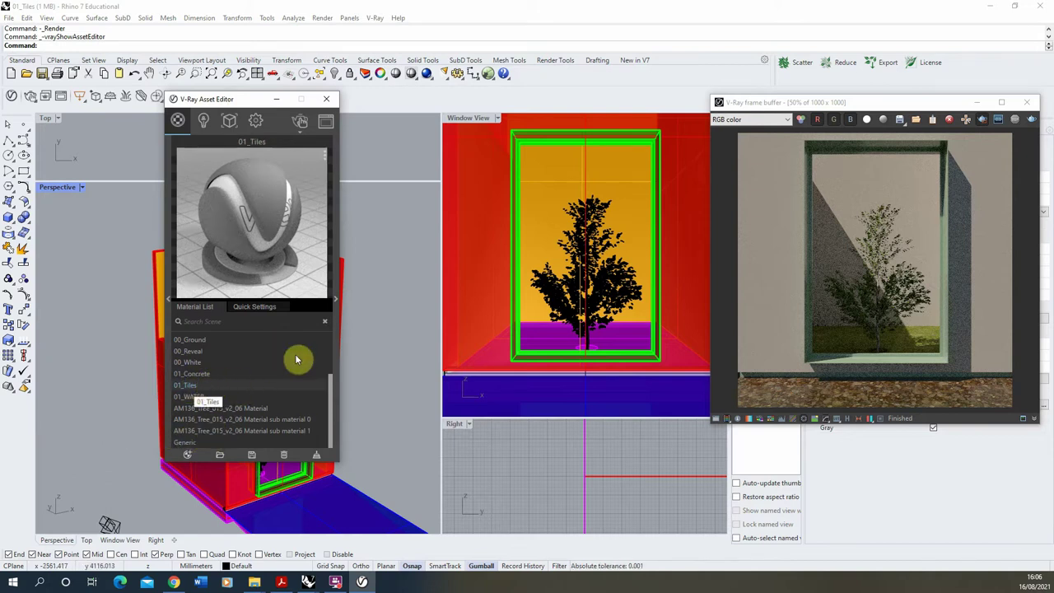
click(335, 300)
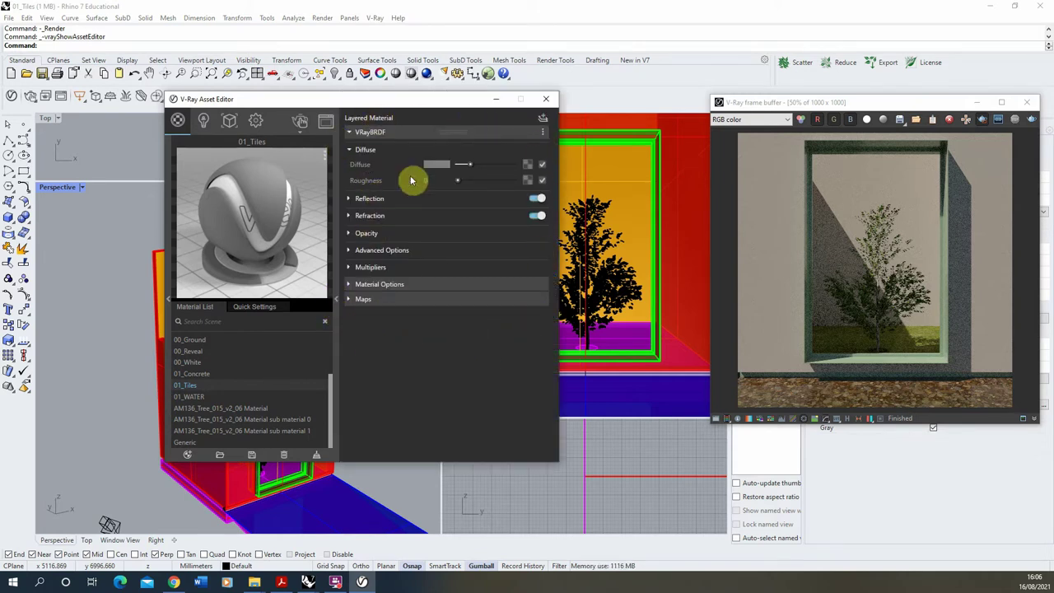
Map a Tiles texture with 4 by 4 horizontal and vertical counts onto the 01_Tiles diffuse colour
drag(369, 104, 331, 95)
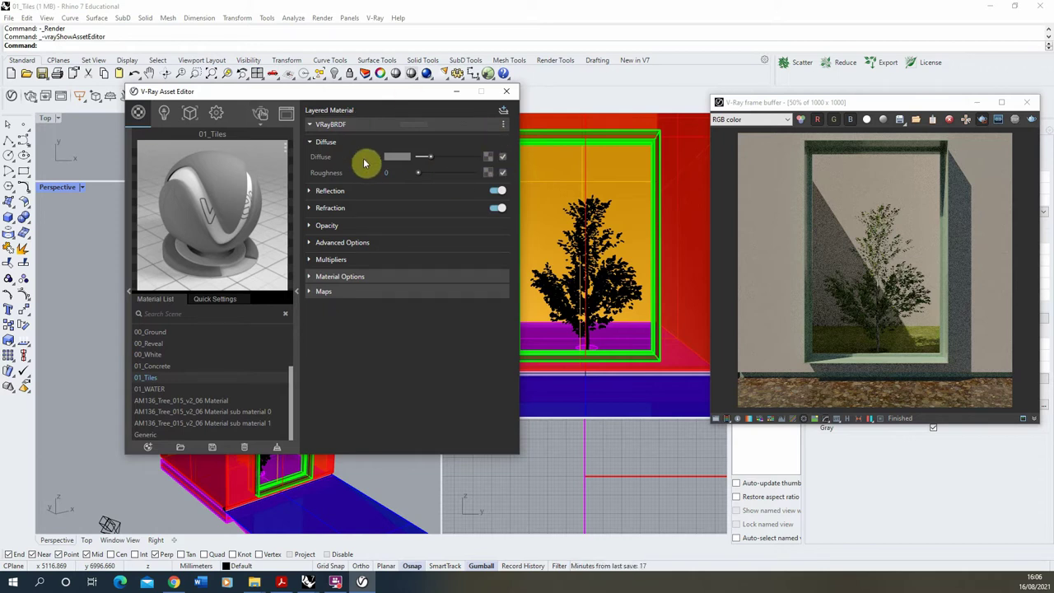
click(490, 159)
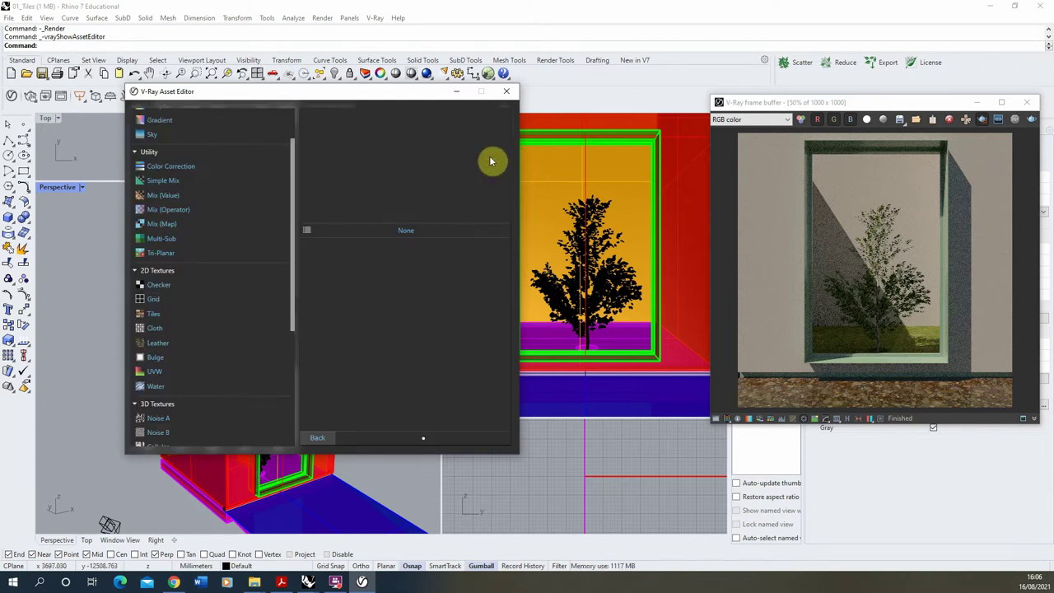
click(177, 318)
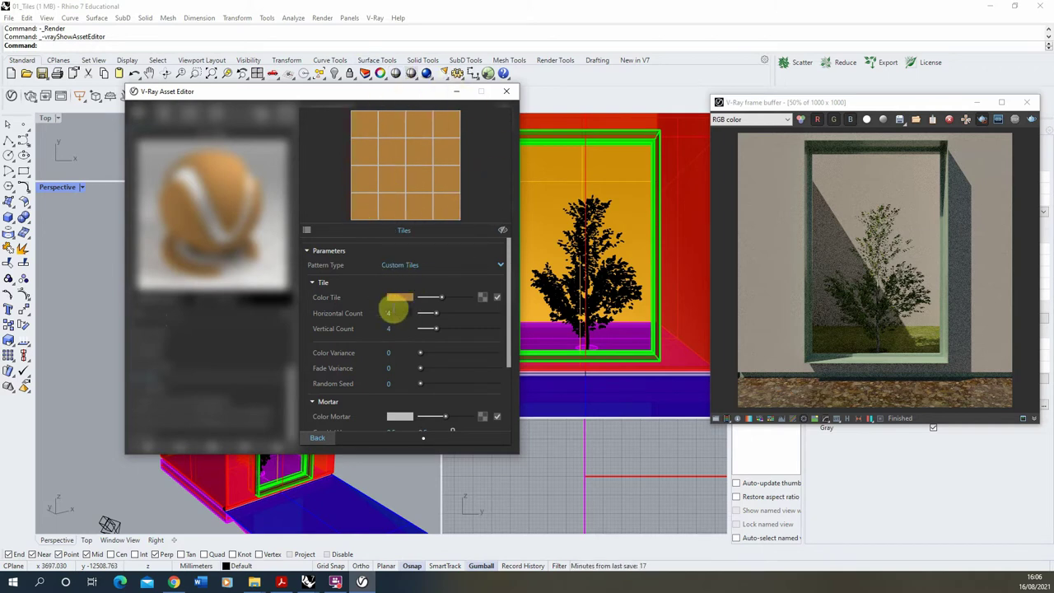
click(398, 312)
click(397, 326)
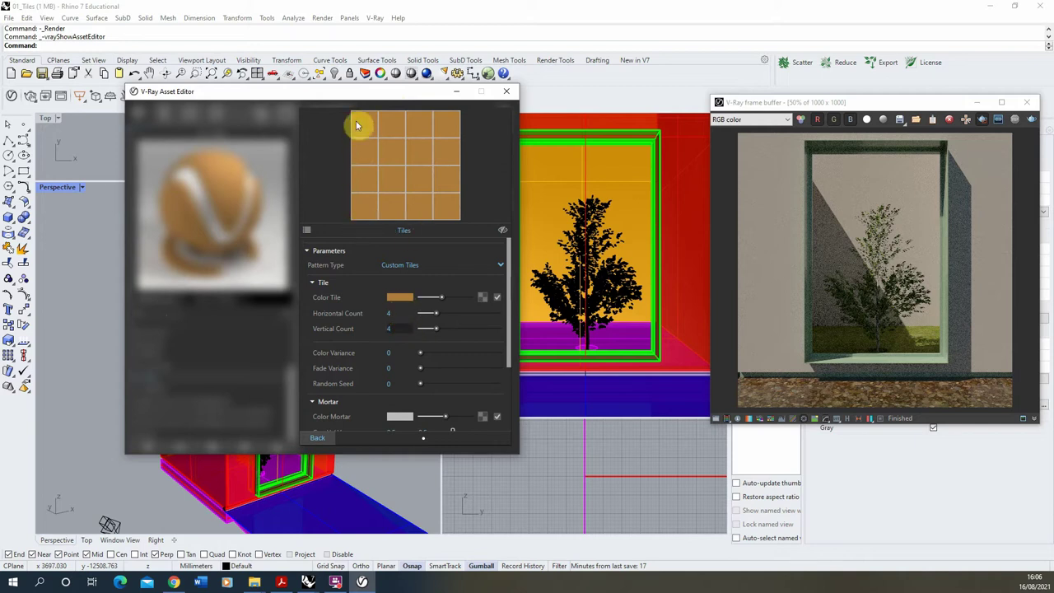
click(317, 437)
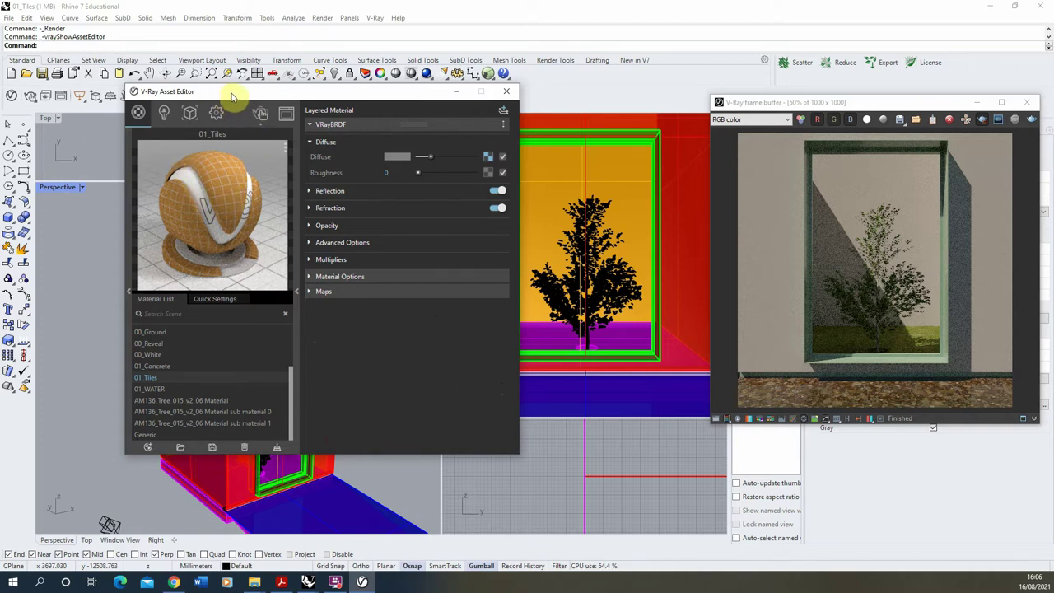
drag(234, 97, 499, 110)
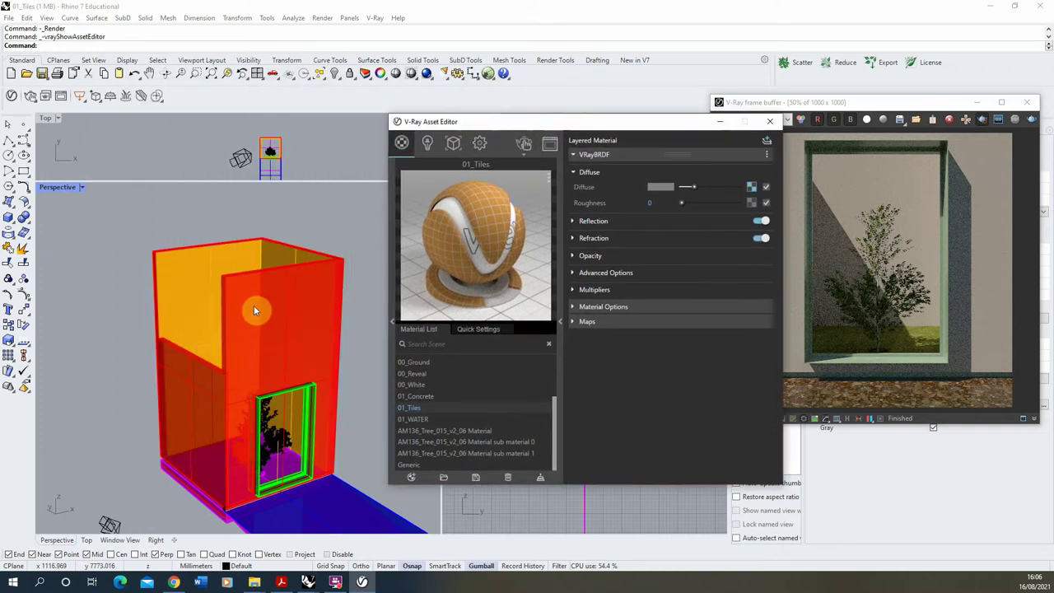
Select the scene objects using 01_Tiles, then clear the selection and activate Window View
click(253, 305)
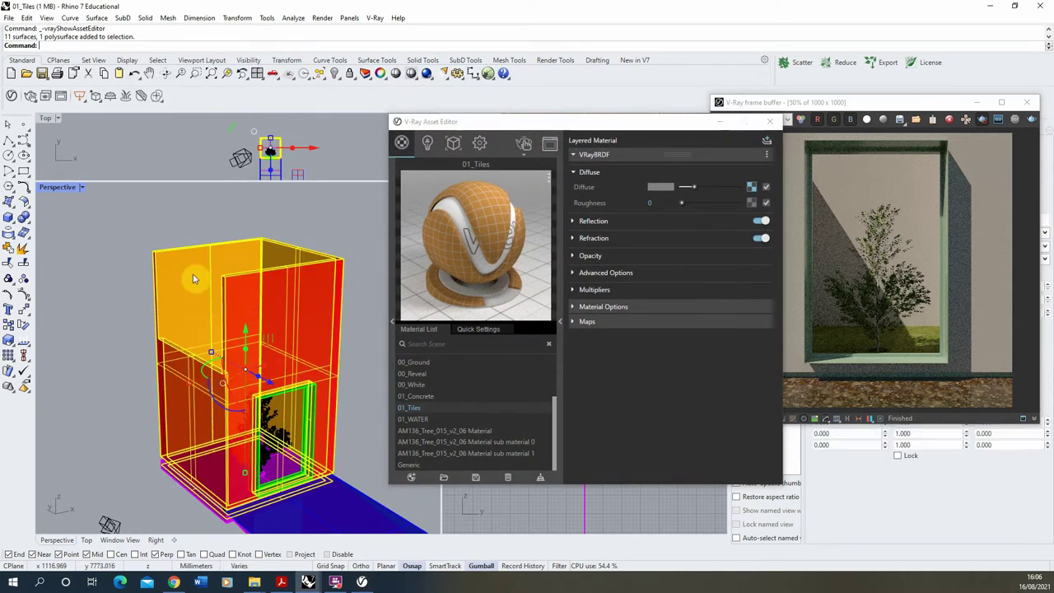
right_click(432, 408)
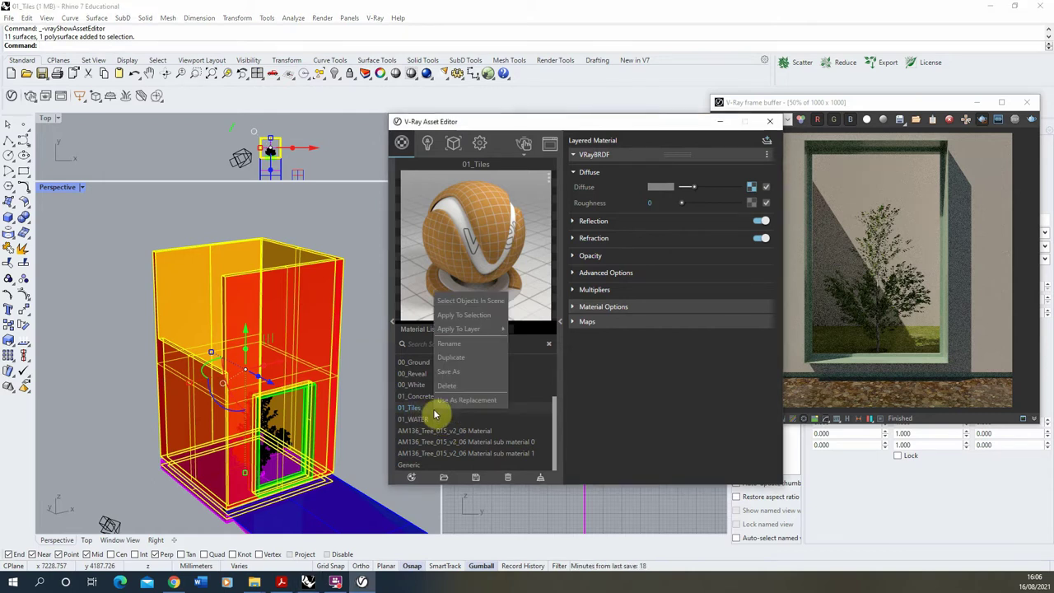
click(460, 301)
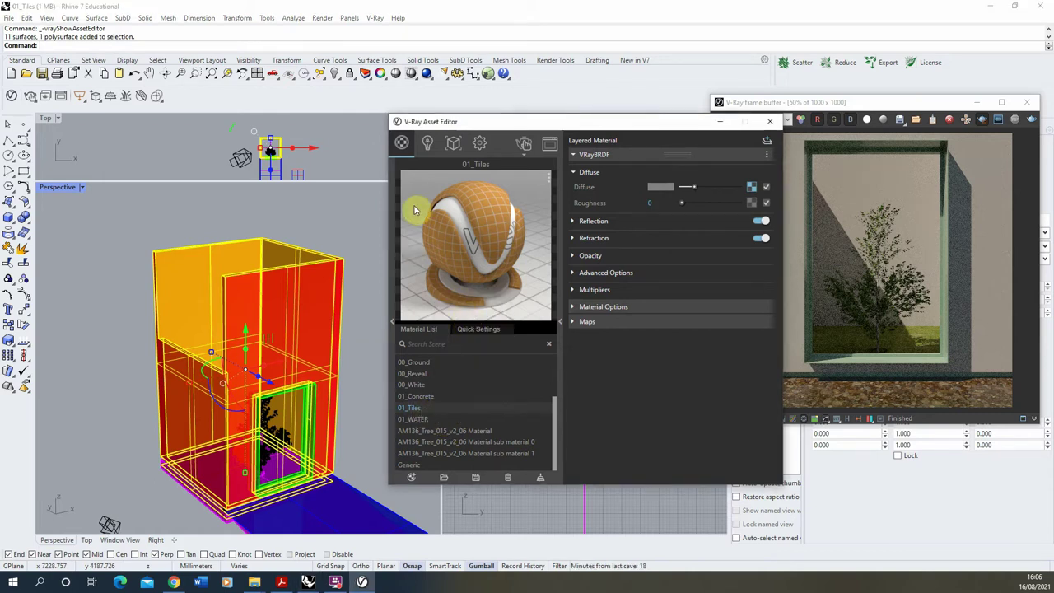
drag(553, 128, 199, 68)
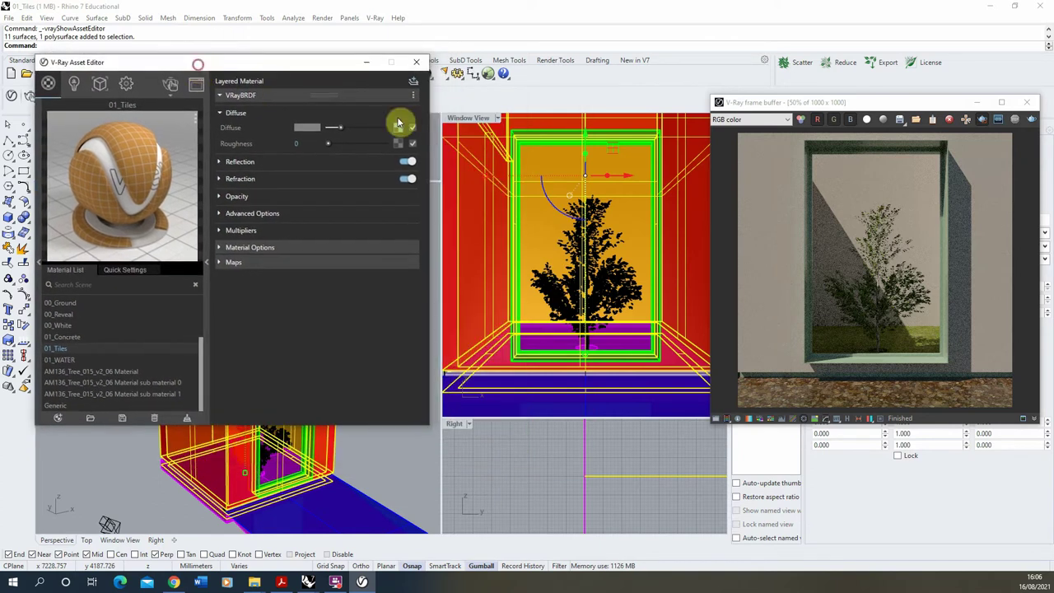
click(459, 157)
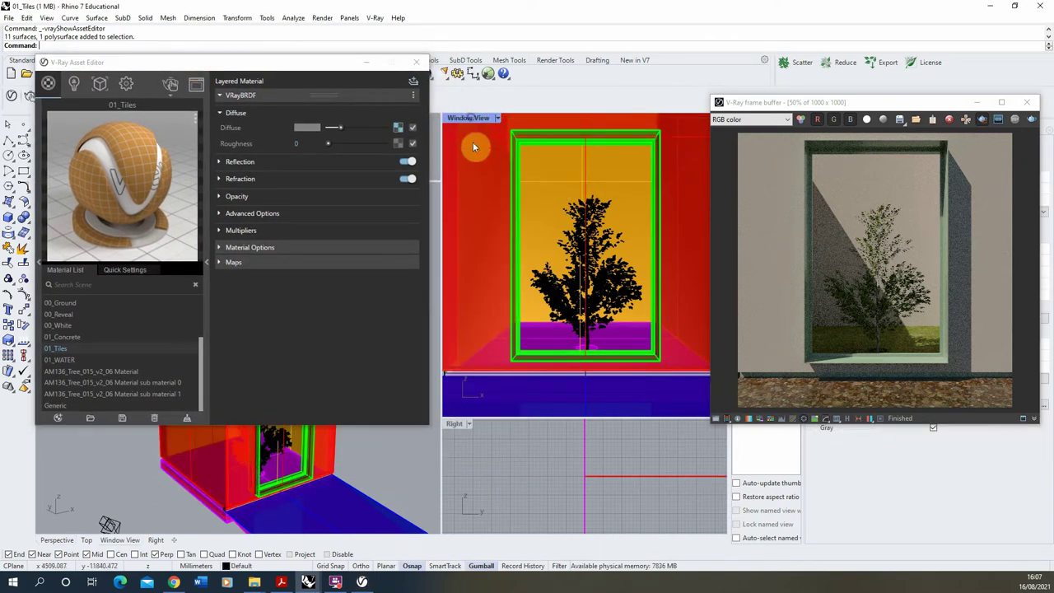
Render the orange-tiled window view, stop it, and minimize the Asset Editor and frame buffer
click(169, 86)
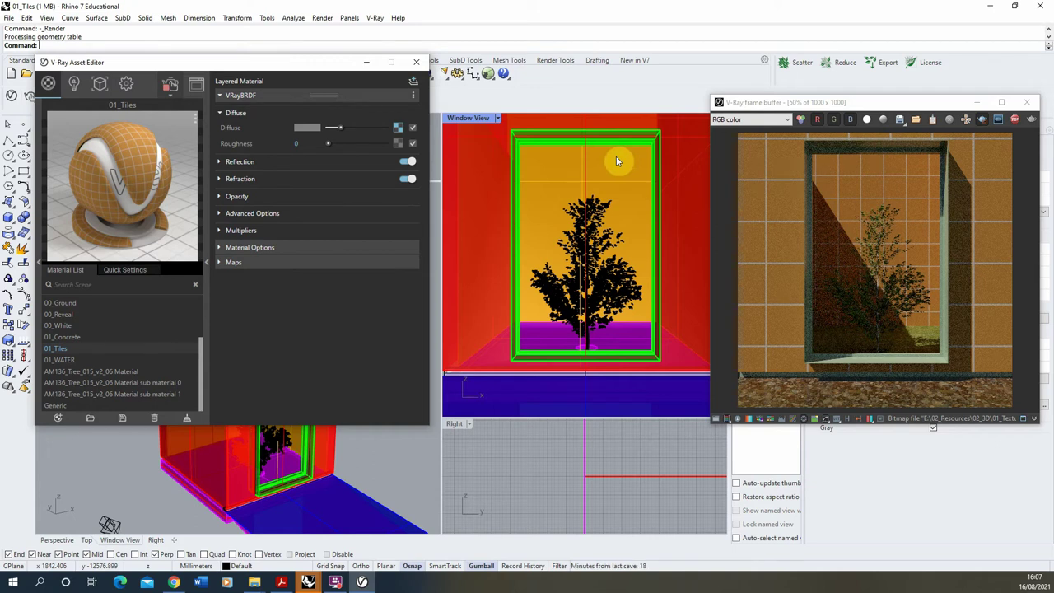
click(1014, 119)
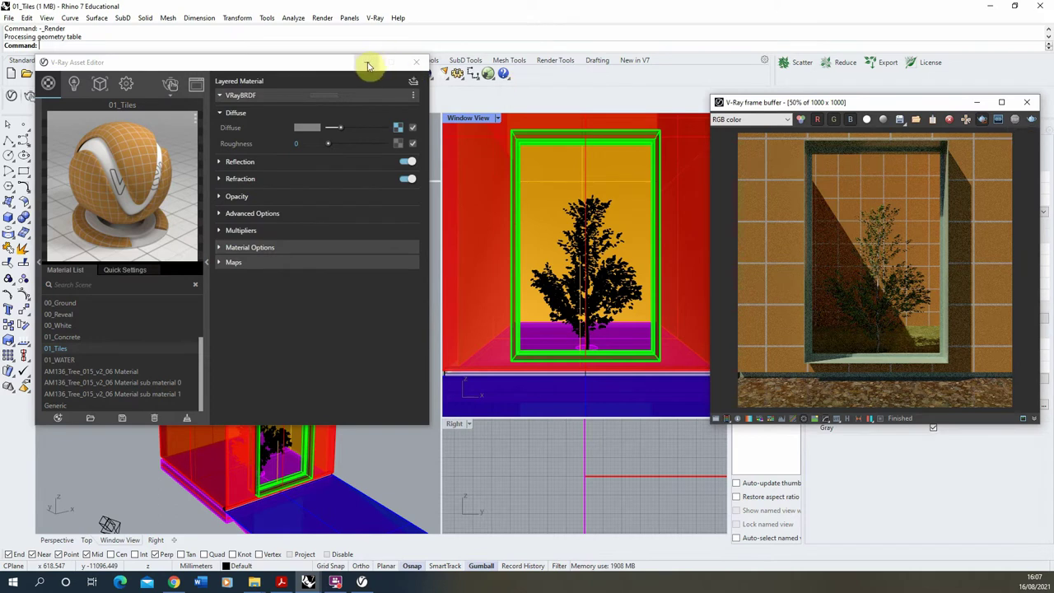
click(368, 63)
click(976, 102)
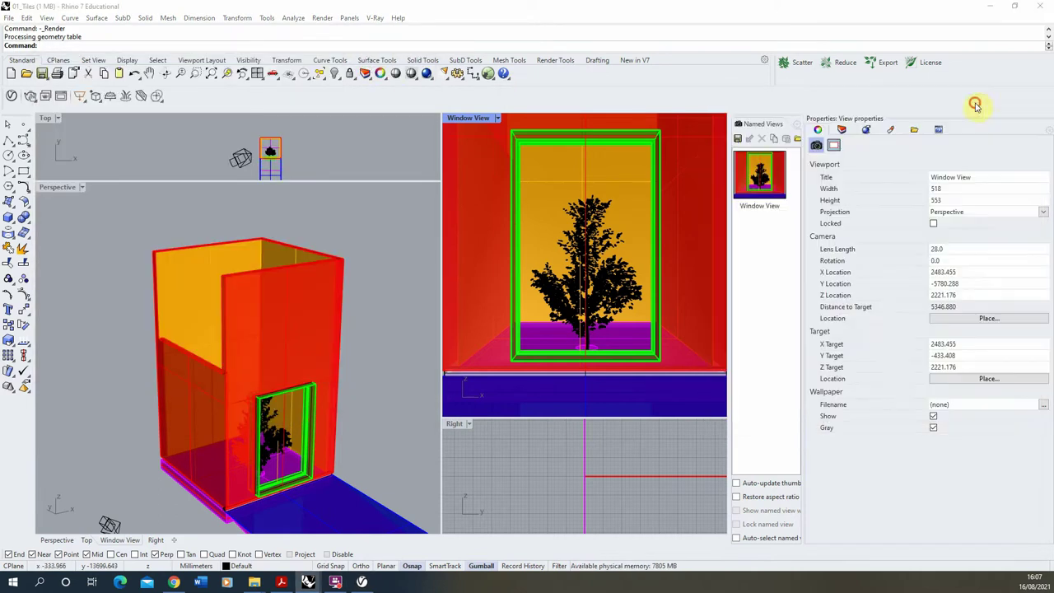
Check the wall box's Box mapping at size 3000 and re-render the tiled window view
click(258, 360)
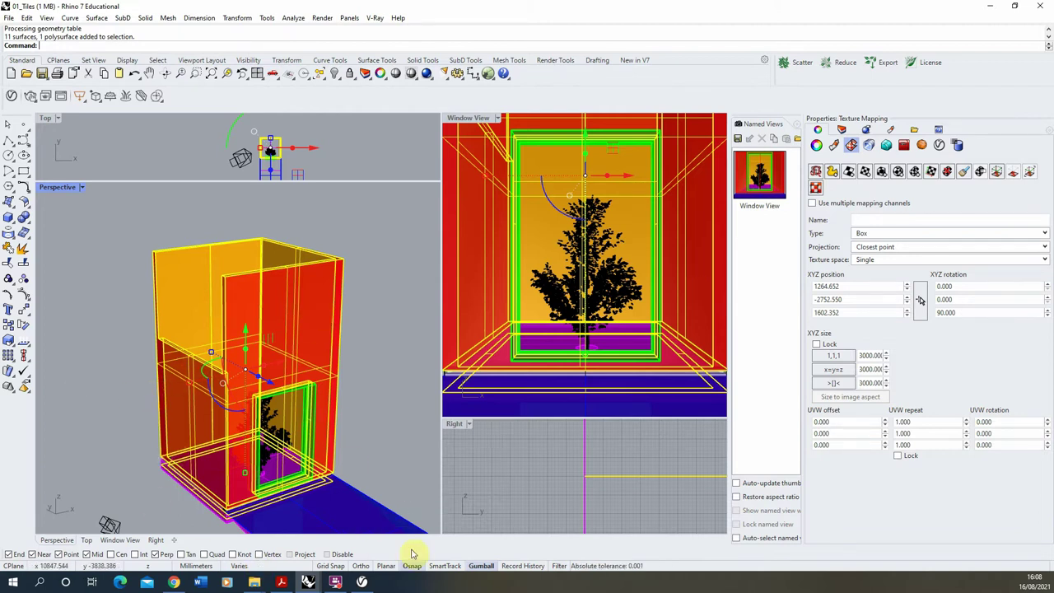
click(363, 583)
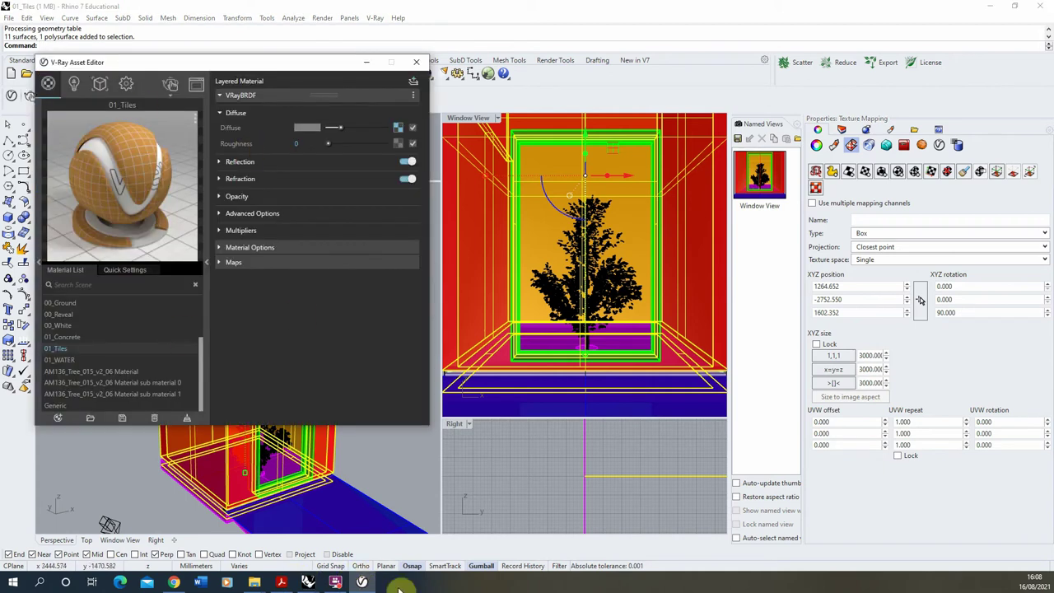
mouse_move(308, 583)
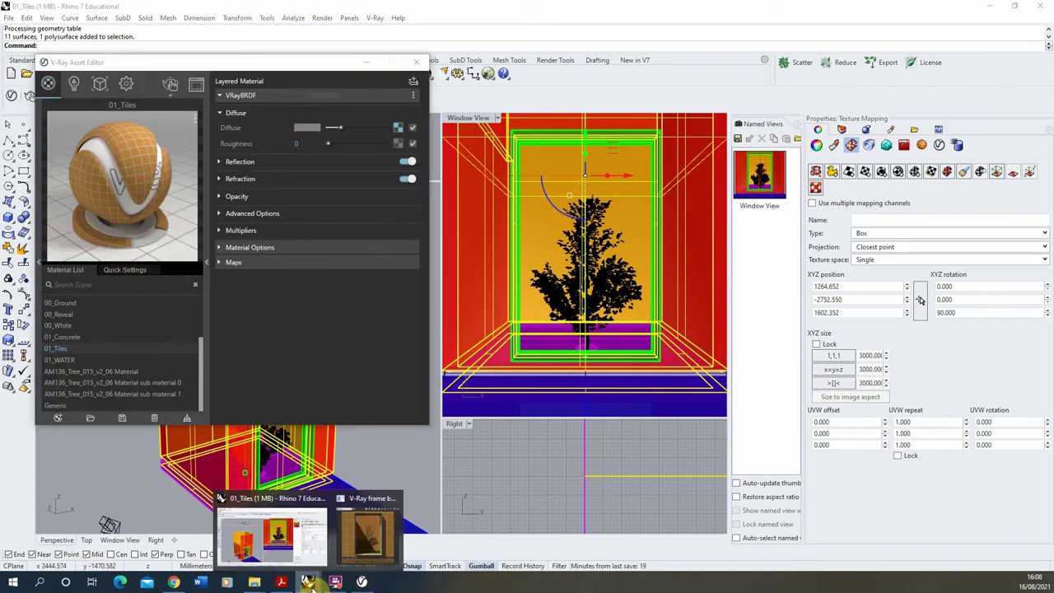
click(371, 531)
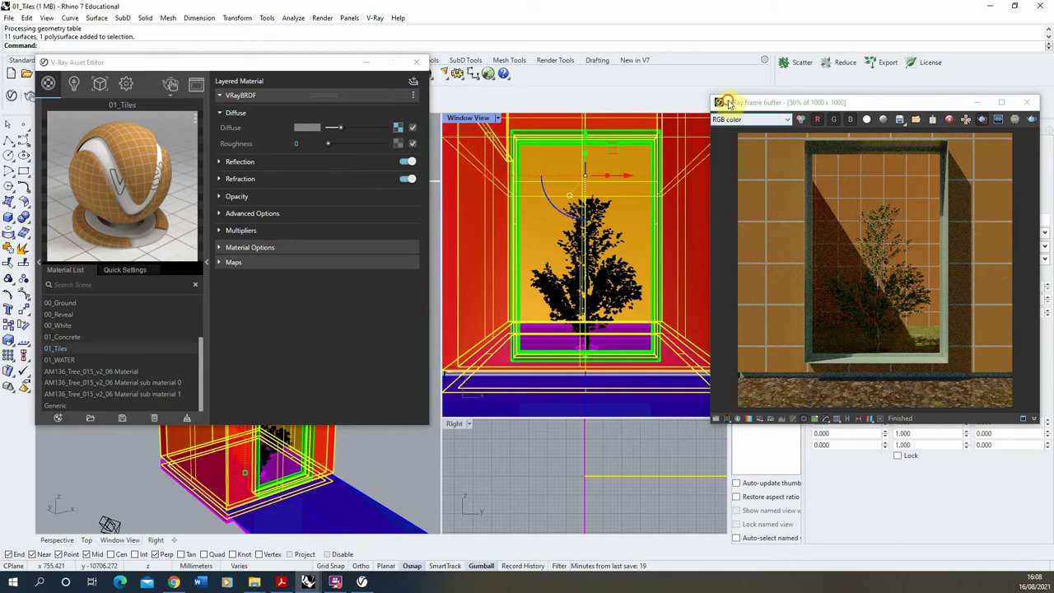
drag(724, 102, 649, 90)
click(173, 86)
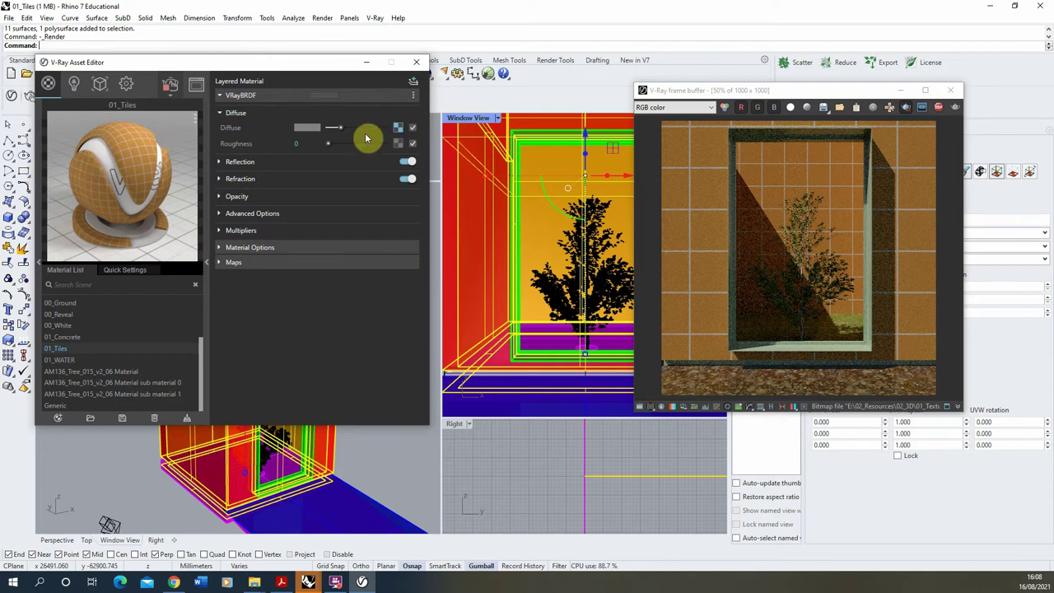
Set the Tiles texture's Horizontal Count to 8
click(401, 131)
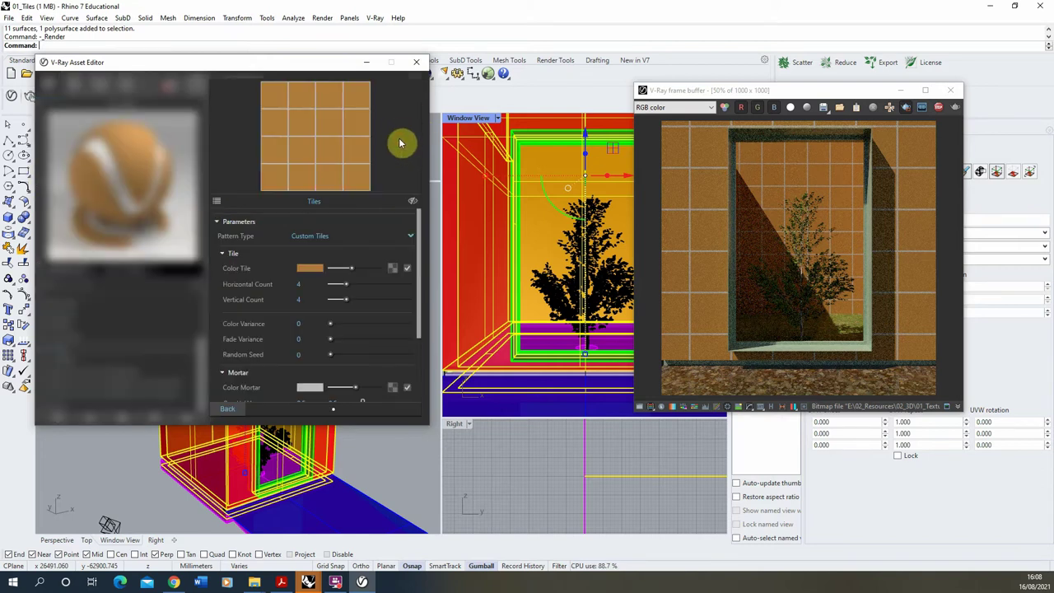
click(303, 284)
text(8)
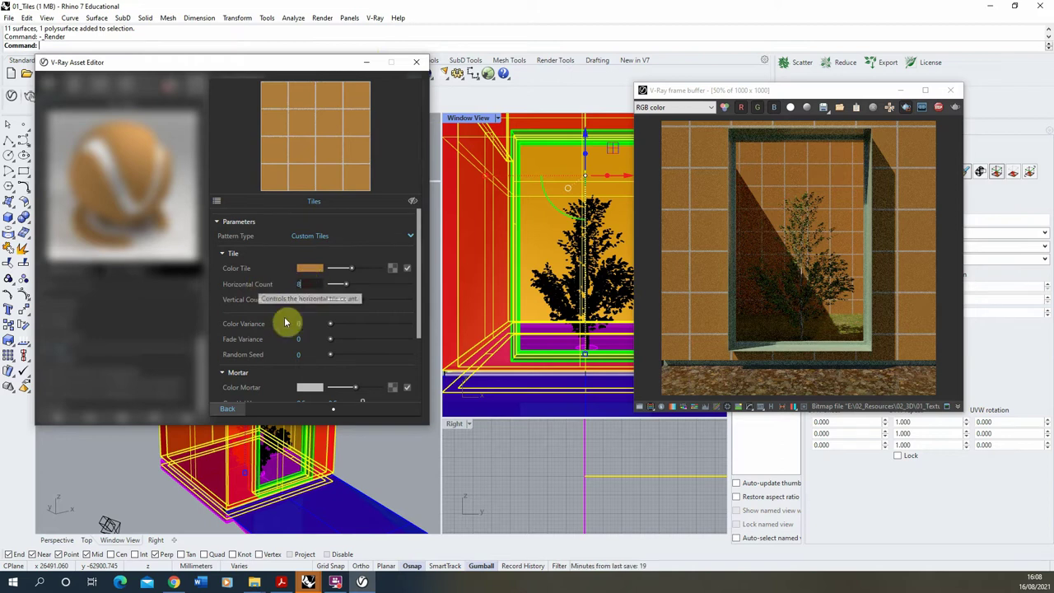
key(Tab)
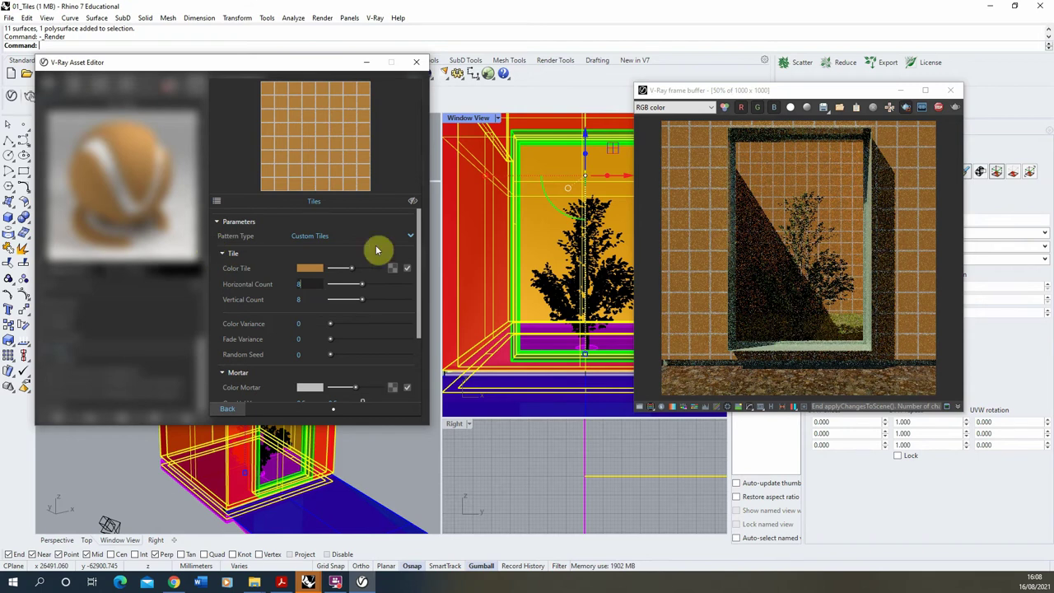
Change the Color Tile swatch to a bright light blue
click(309, 268)
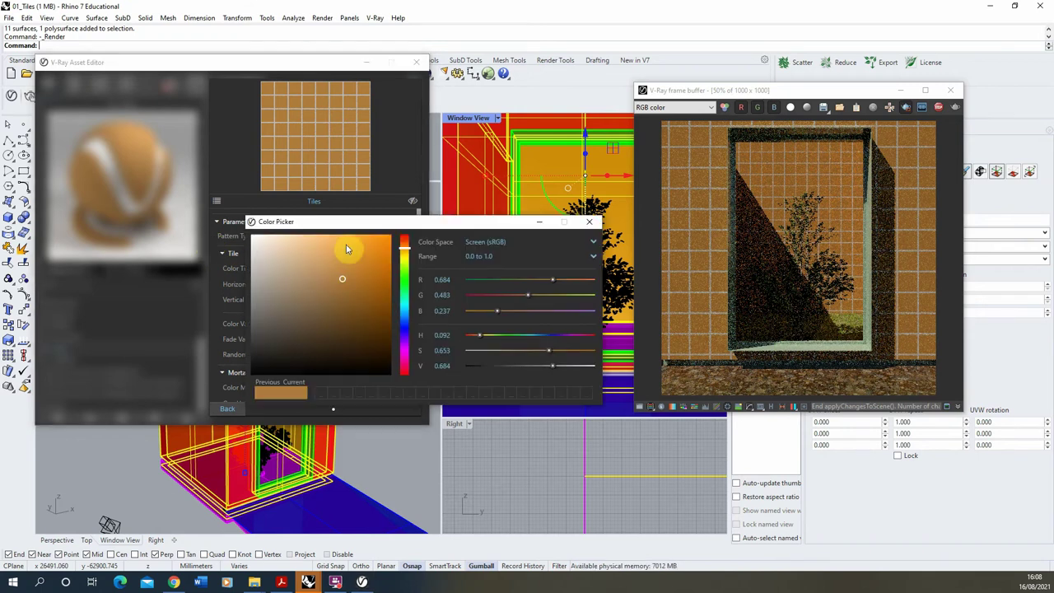
click(406, 239)
drag(375, 264, 370, 230)
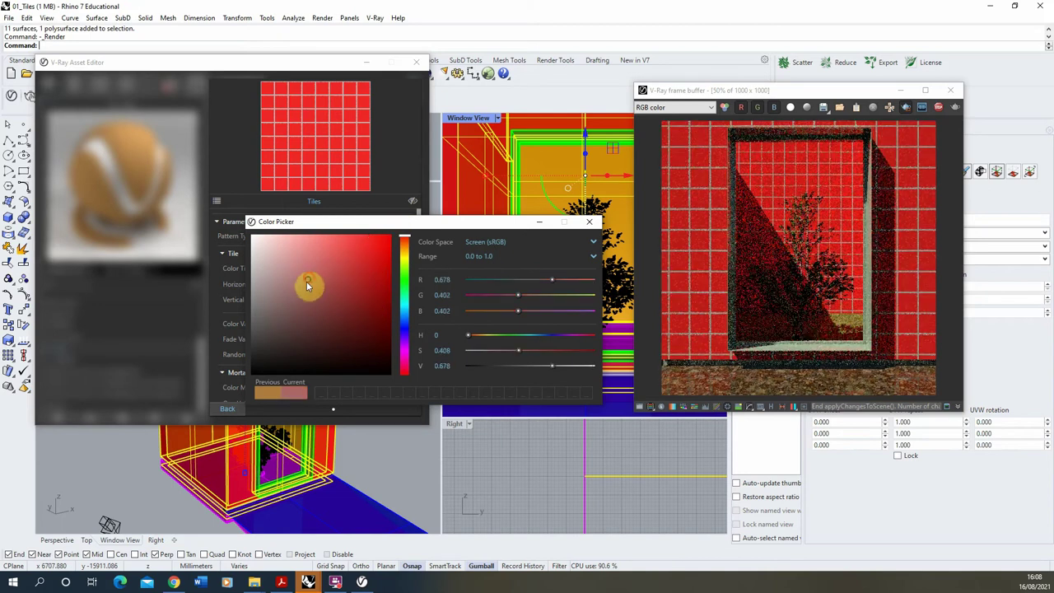
click(304, 286)
click(406, 324)
drag(354, 252, 329, 228)
click(589, 223)
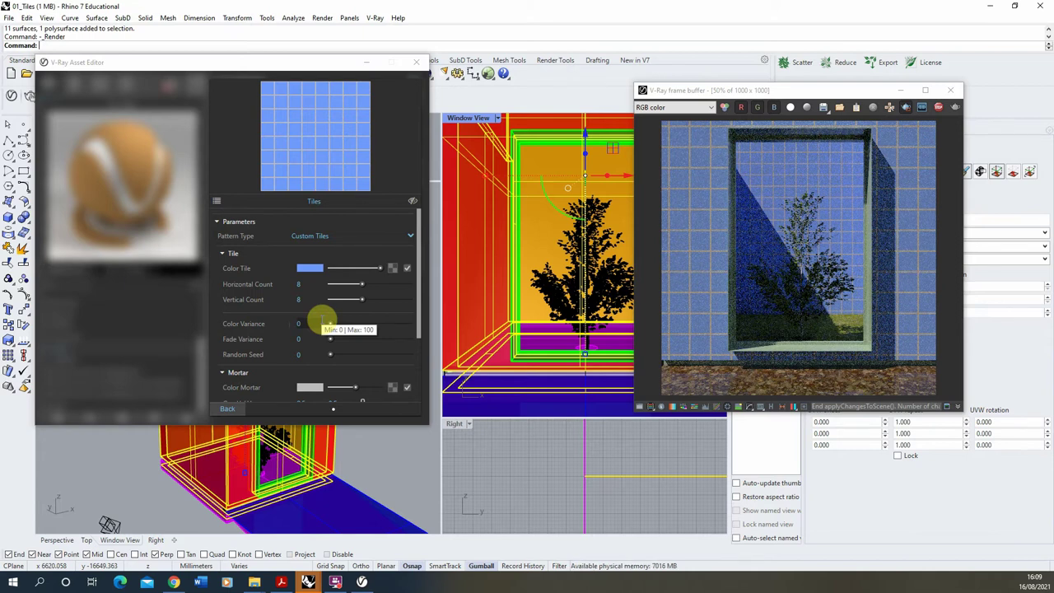
Set the tile Color Variance to 1, after comparing with 10, and Random Seed to 3
drag(328, 322, 356, 331)
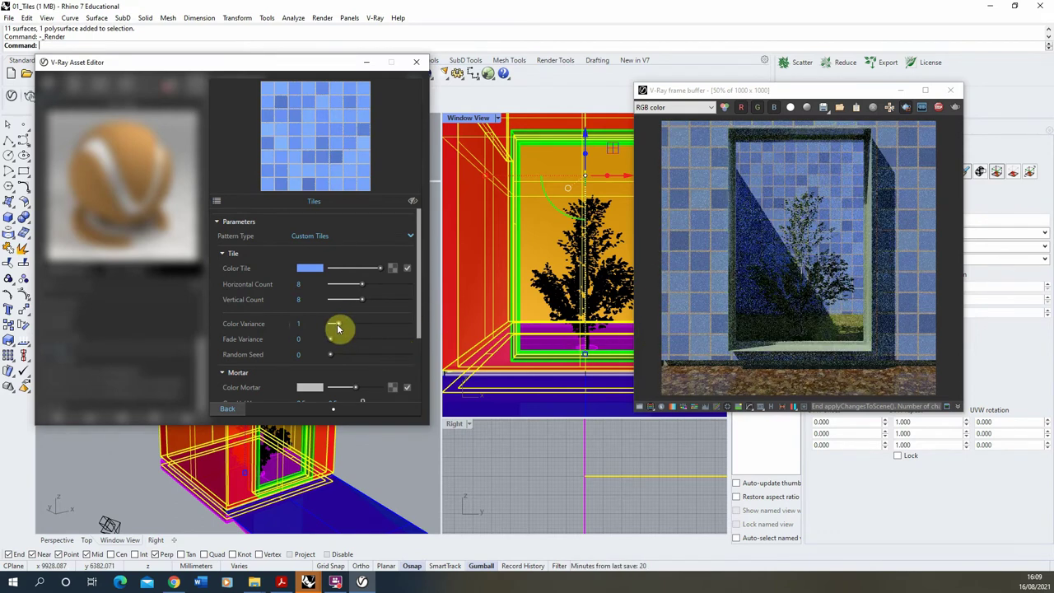
drag(346, 330, 416, 329)
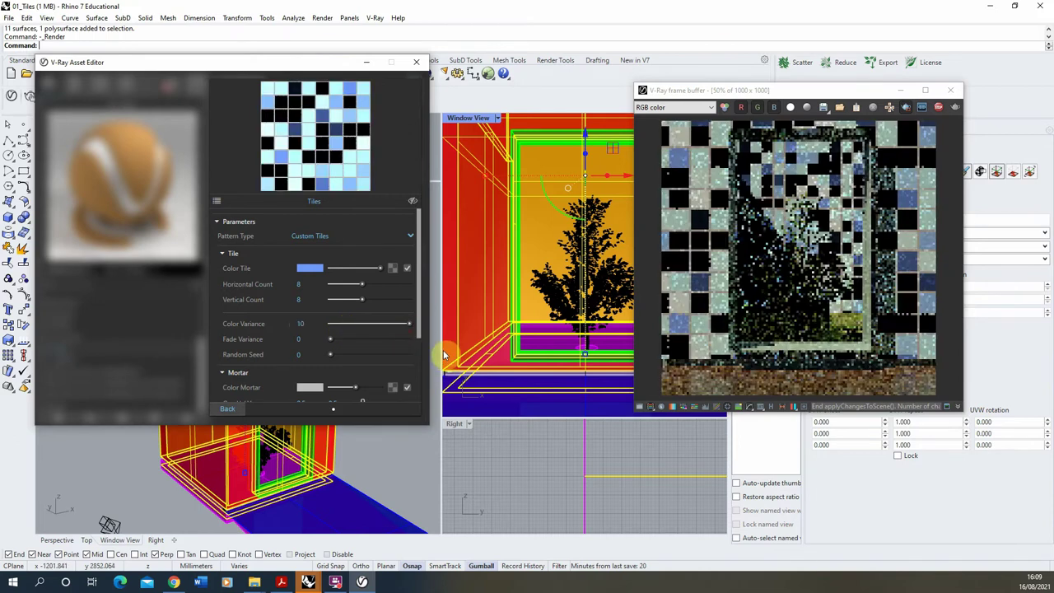
mouse_move(324, 327)
mouse_down()
mouse_move(351, 324)
mouse_move(339, 327)
mouse_up()
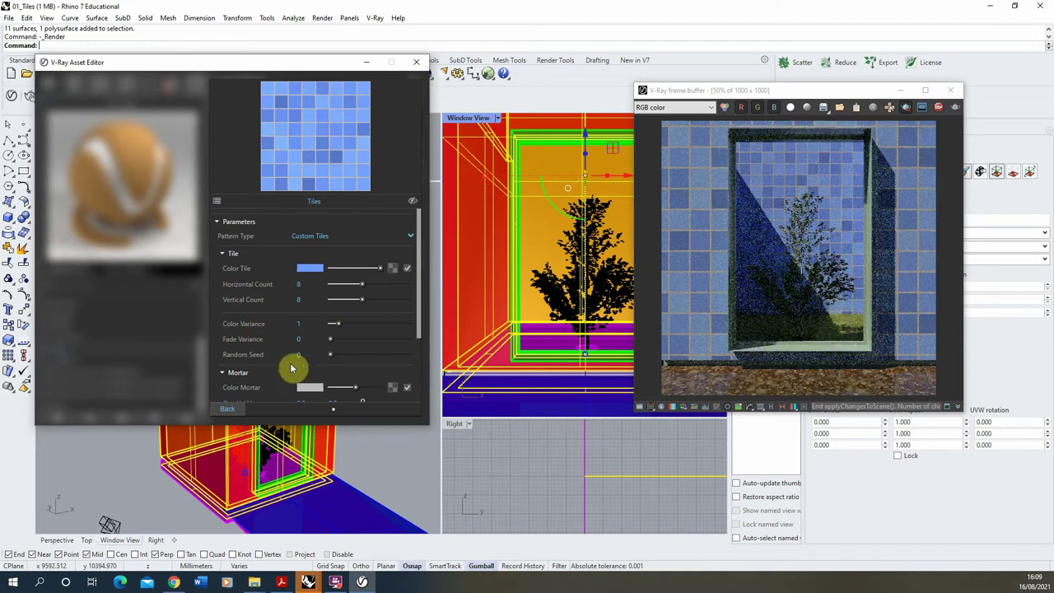
scroll(418, 278, down, 1)
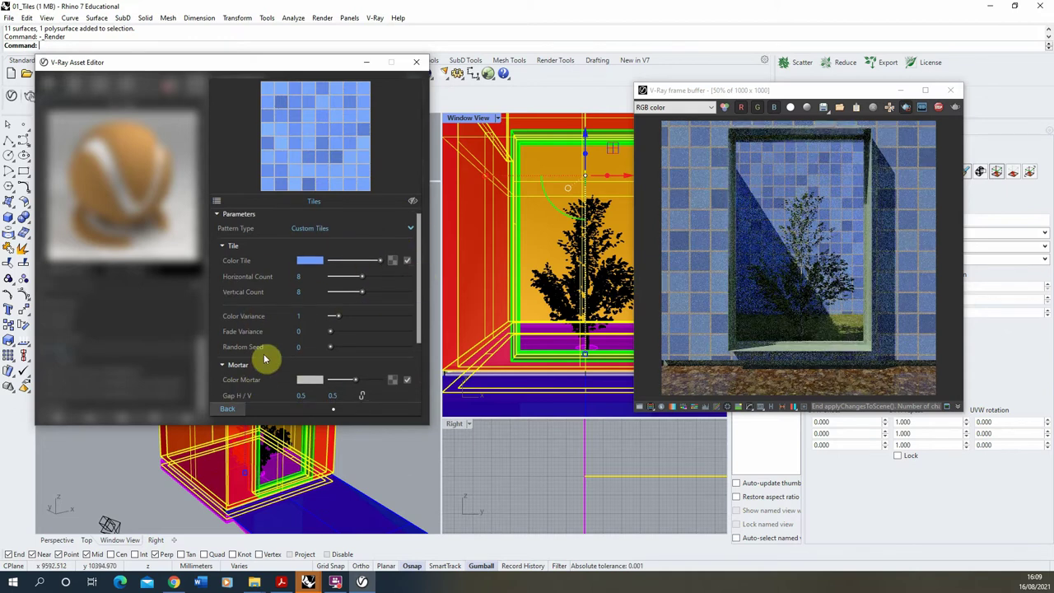
drag(334, 351, 370, 351)
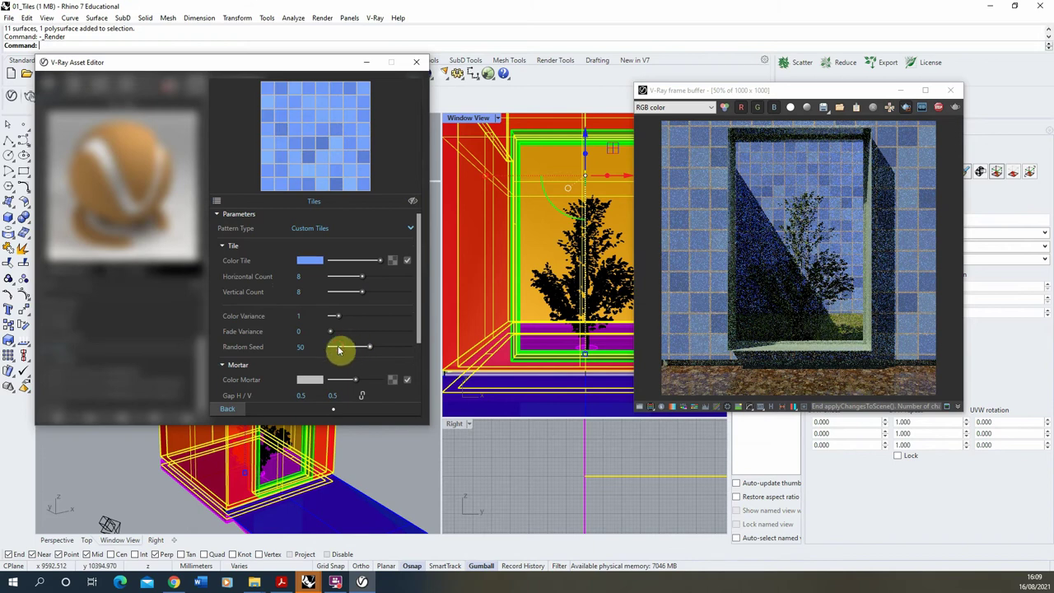
click(337, 350)
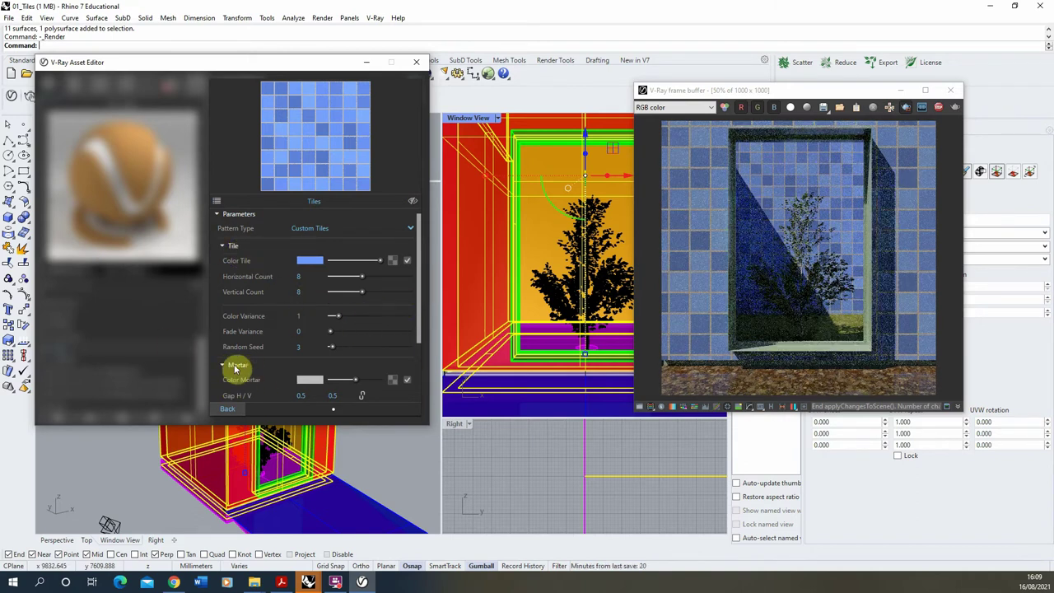
Set the Color Mortar swatch to pure white (RGB 1,1,1)
drag(419, 337, 412, 352)
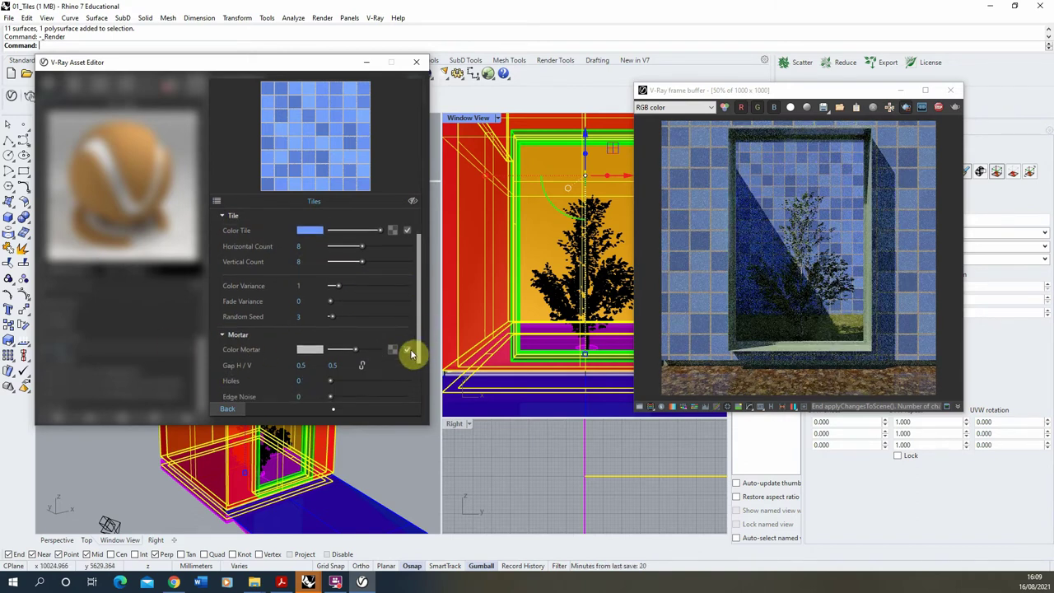
click(313, 352)
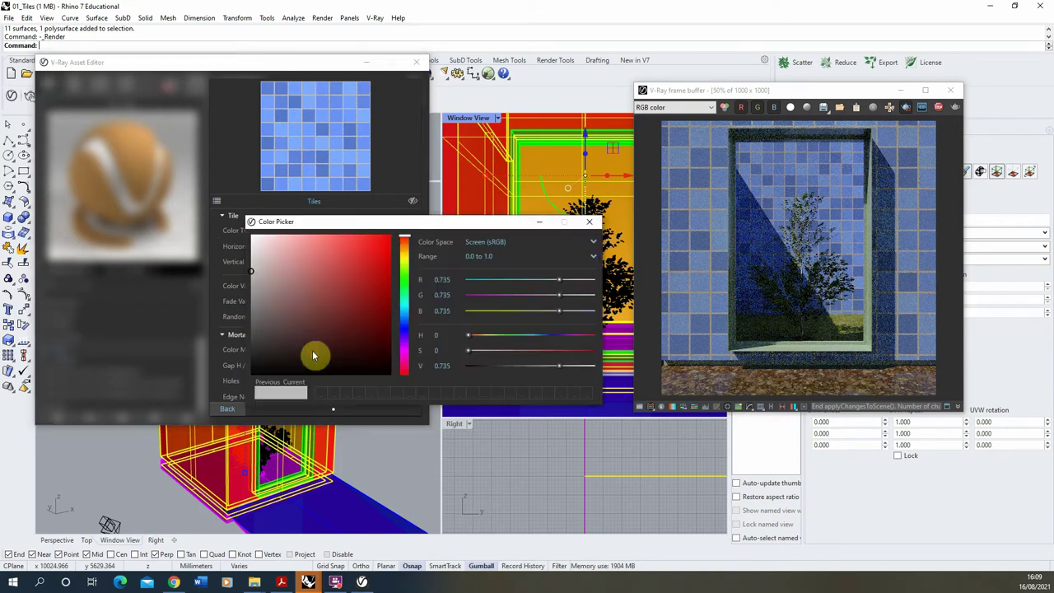
click(589, 221)
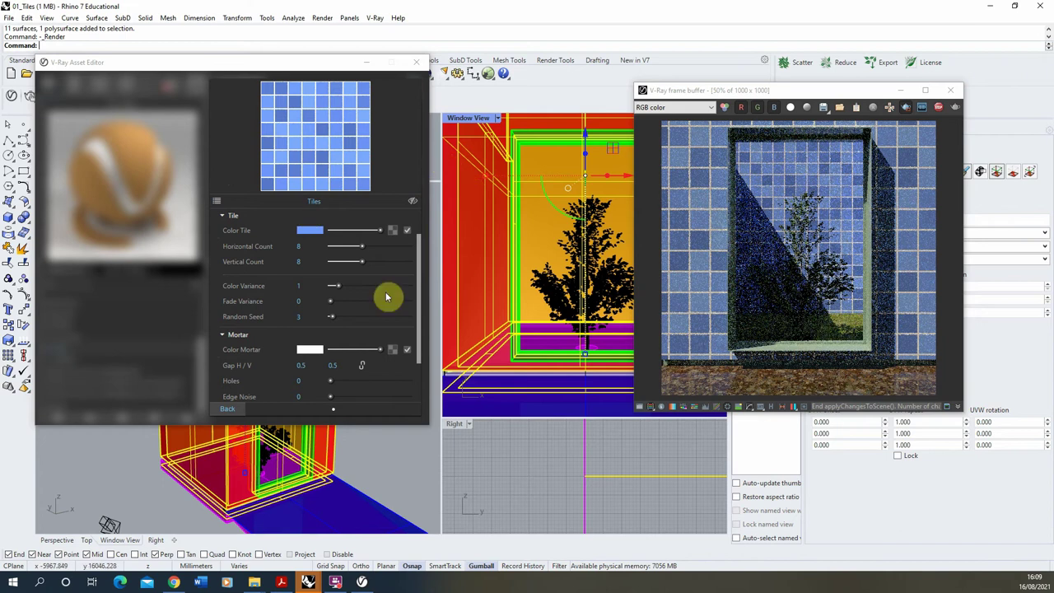
click(306, 365)
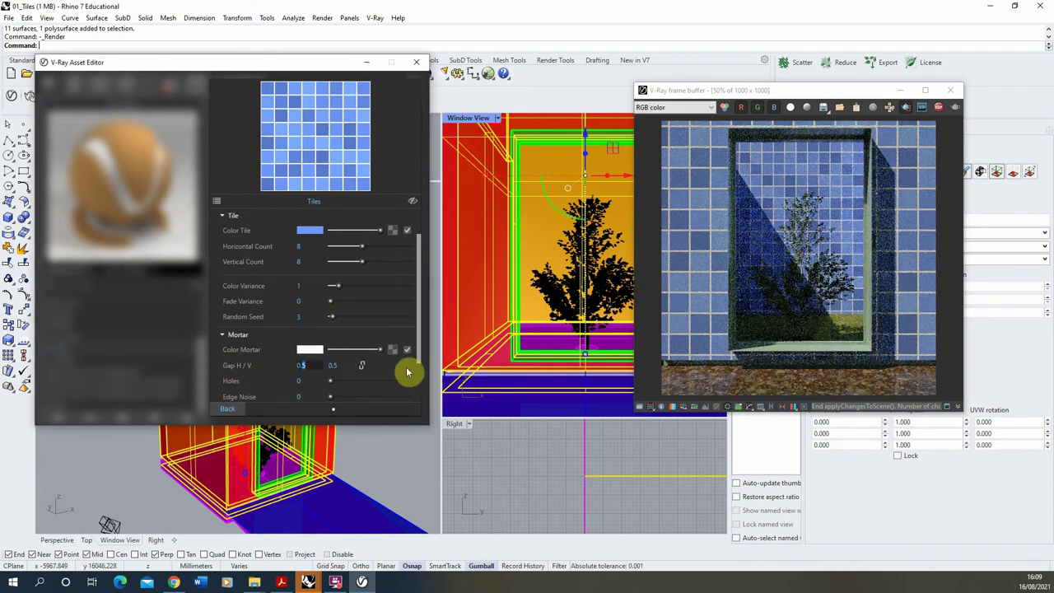
Set both the horizontal and vertical mortar gaps to 0.1
click(305, 368)
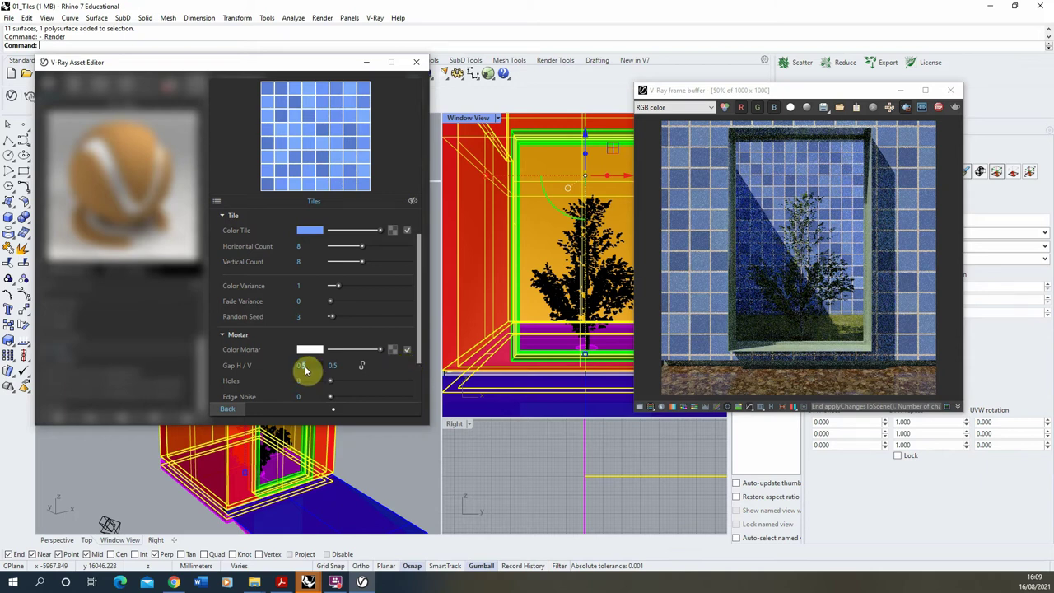
text(0.1)
click(339, 364)
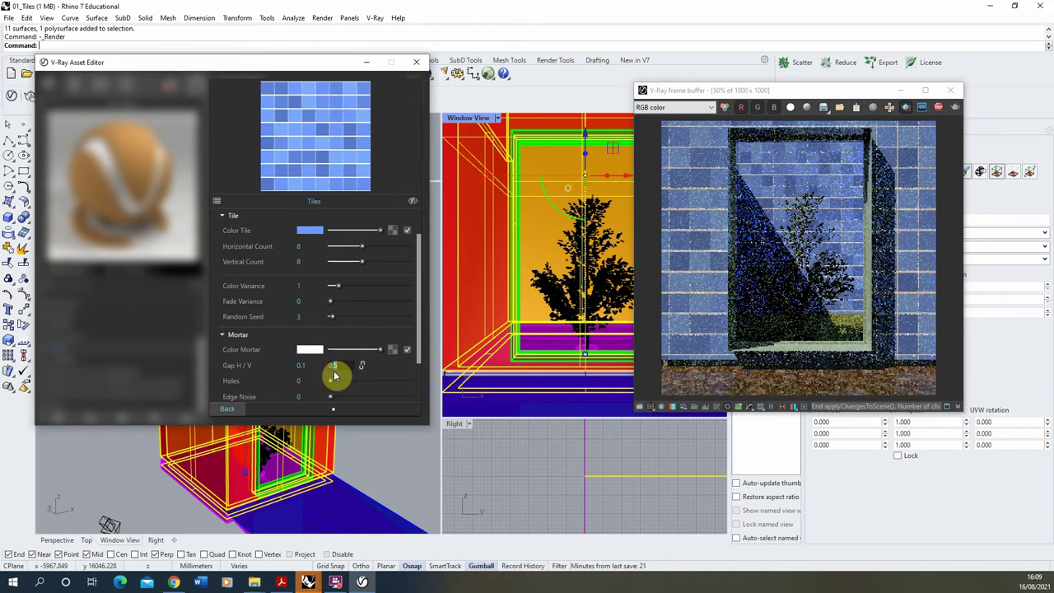
text(0.1)
click(314, 366)
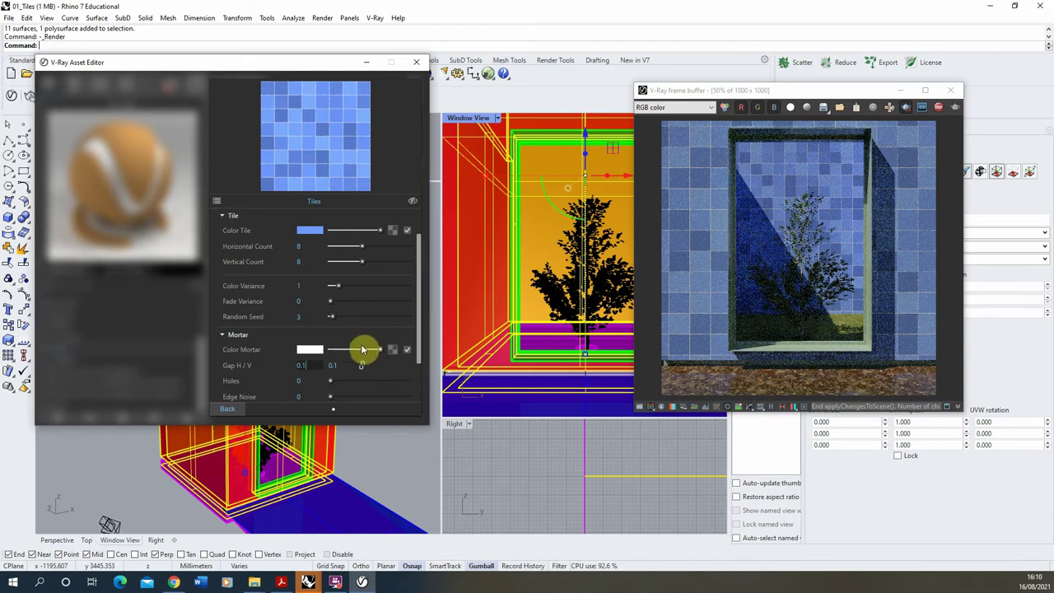
Re-enter the tile Color Variance as 1
click(301, 285)
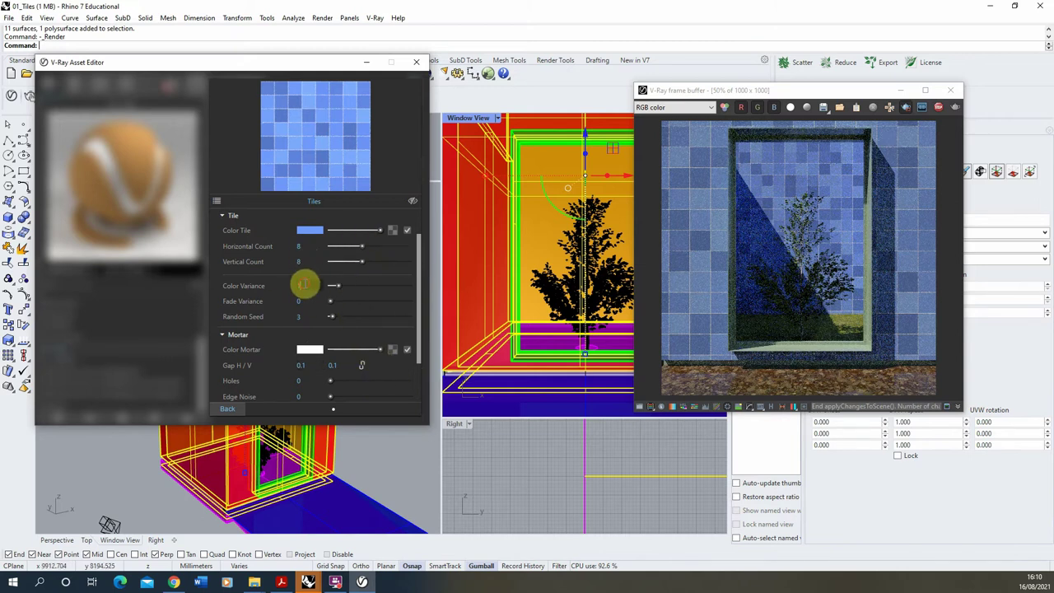
text(1)
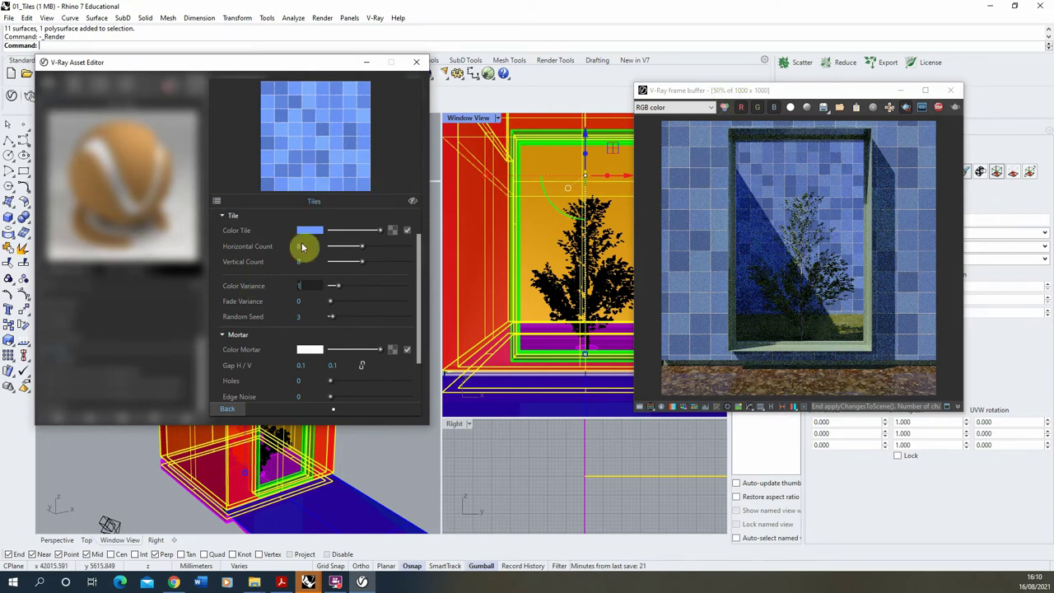
scroll(329, 247, up, 1)
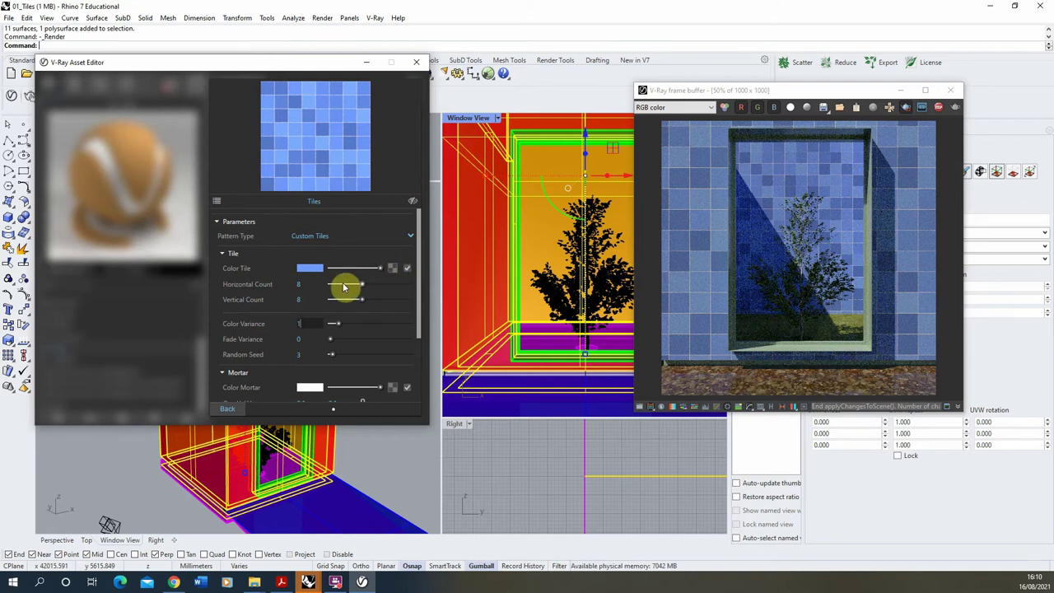
Load the bare concrete image from the Textures folder as a Bitmap in the Color Tile slot
click(395, 272)
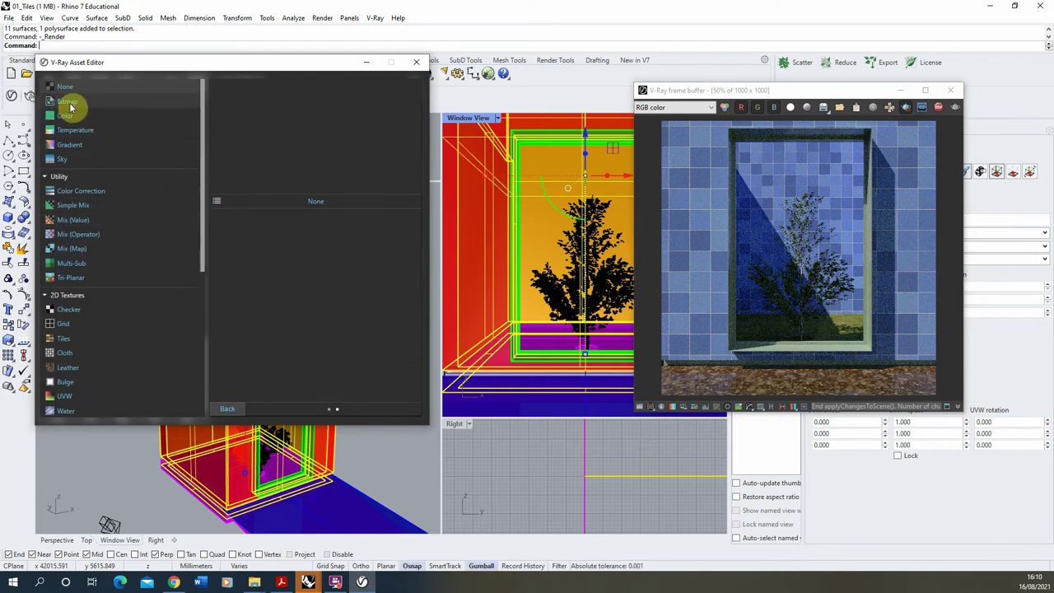
click(78, 102)
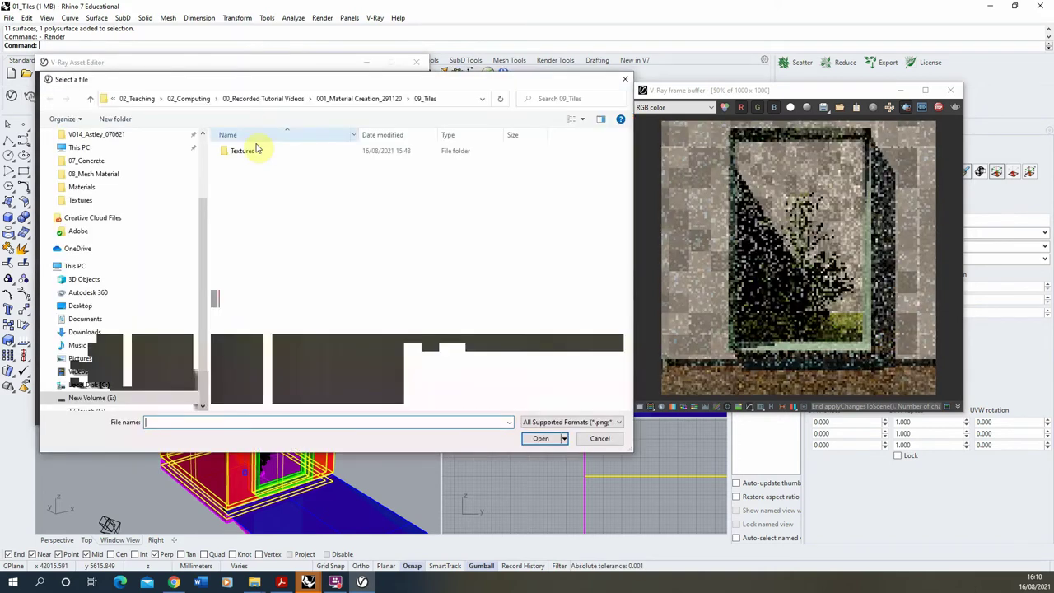
double_click(251, 152)
click(251, 153)
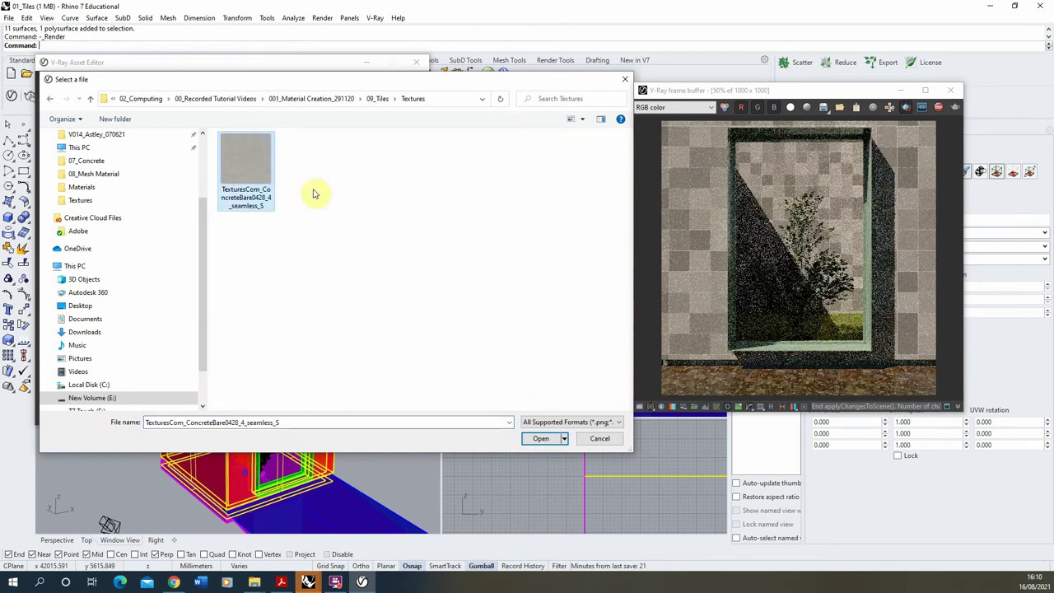
click(543, 438)
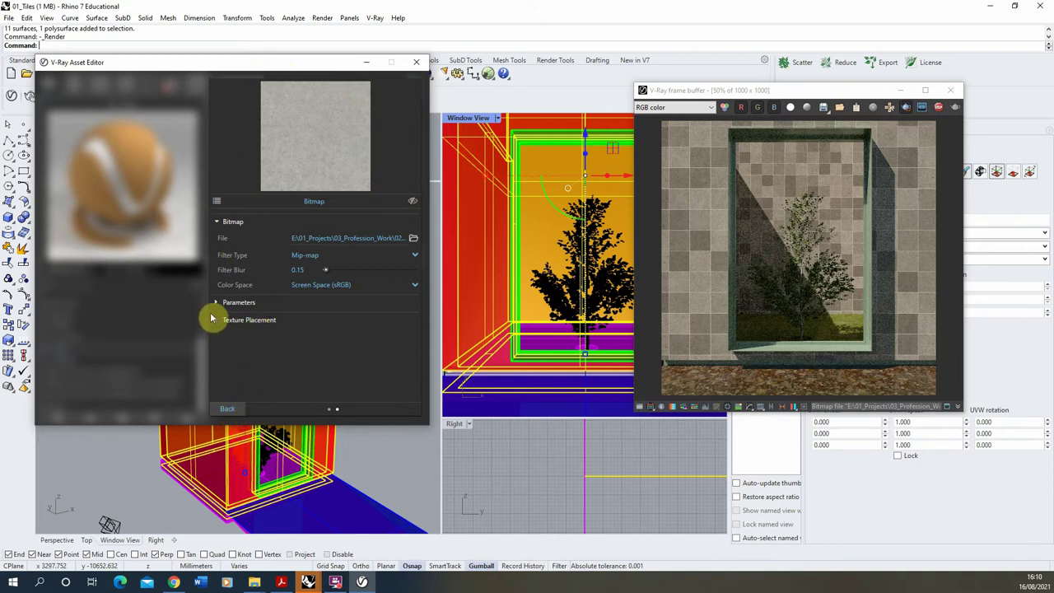
Expand the concrete bitmap's Parameters and Color Manipulation sections down to Color Gain
click(242, 302)
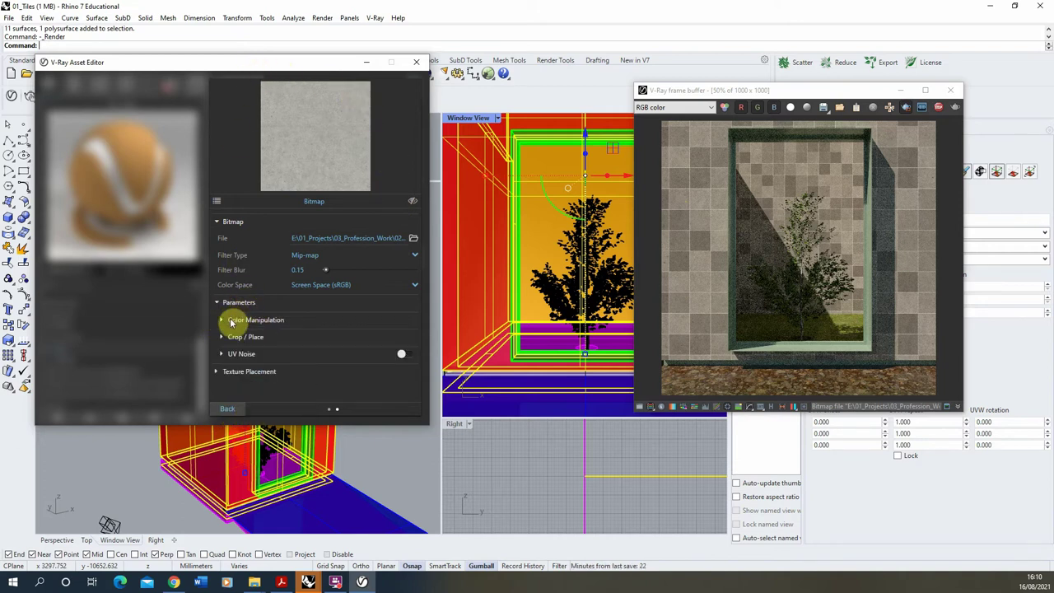
click(245, 321)
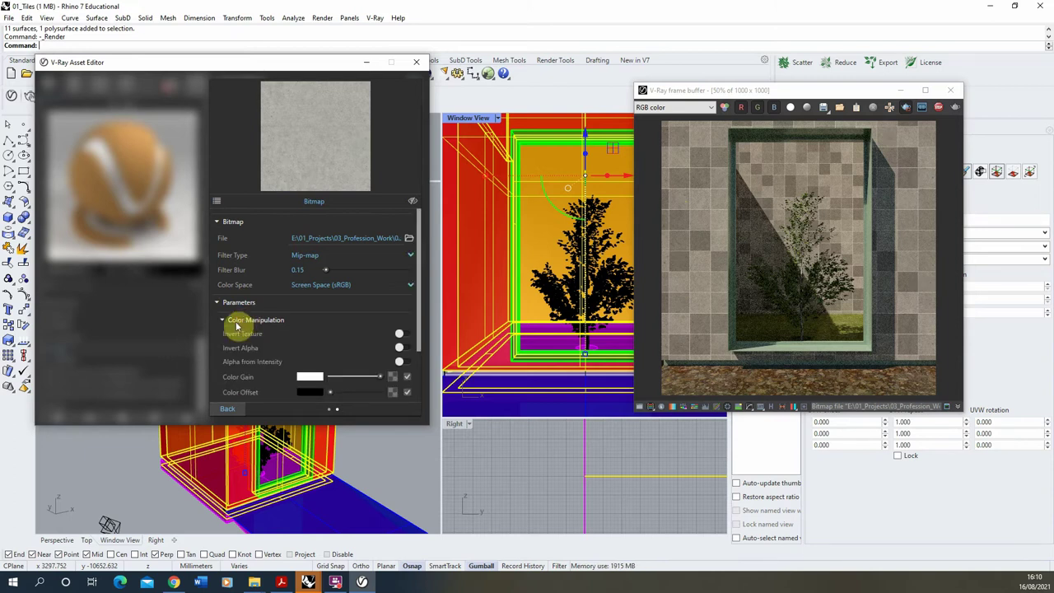
scroll(271, 343, down, 2)
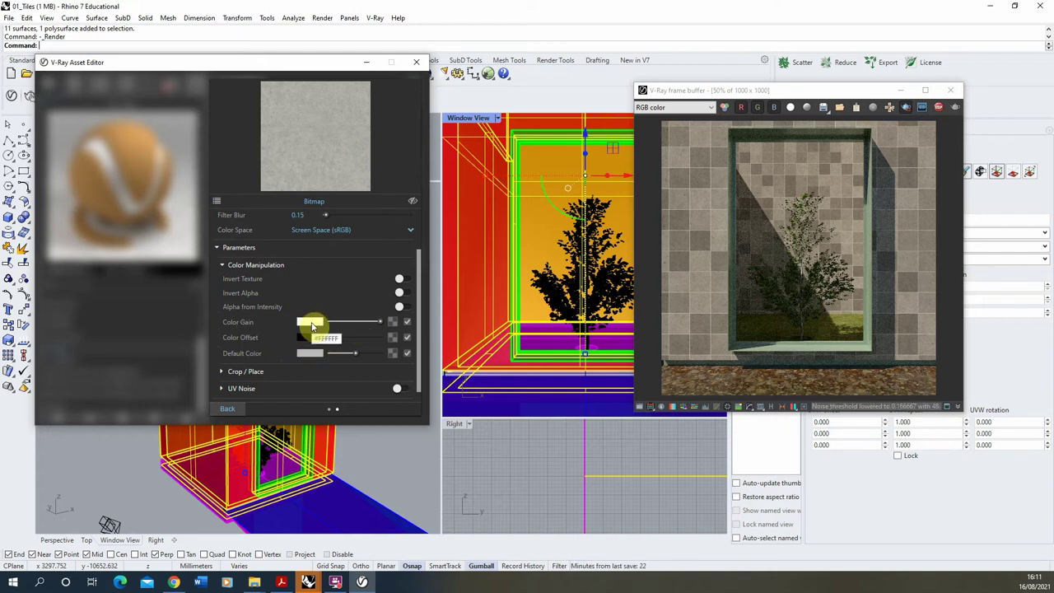
Tint the concrete bitmap's Color Gain a light, saturated blue in the Color Picker
click(312, 323)
click(404, 321)
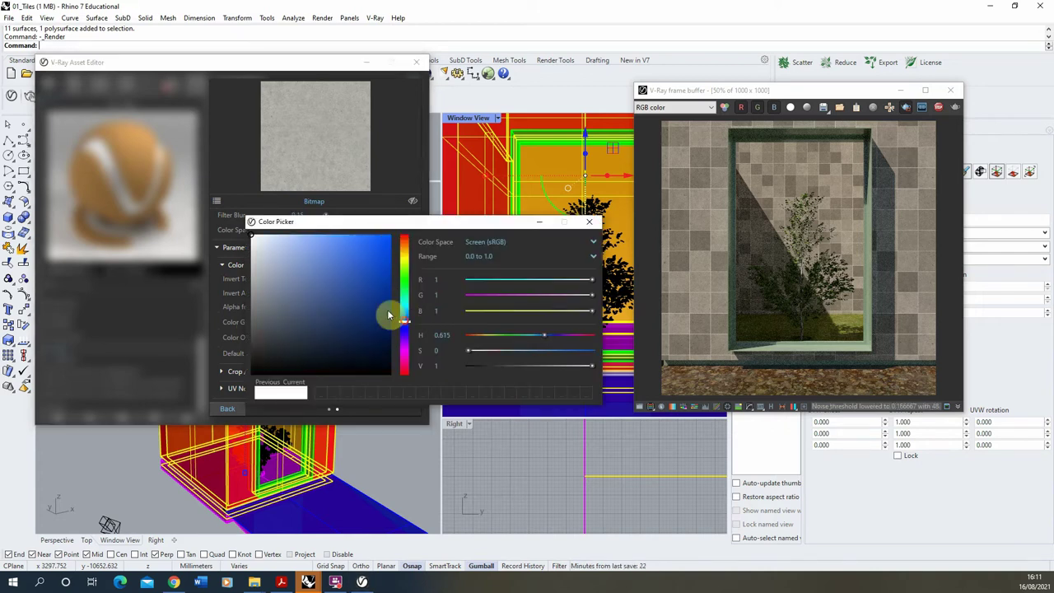
drag(329, 272, 316, 238)
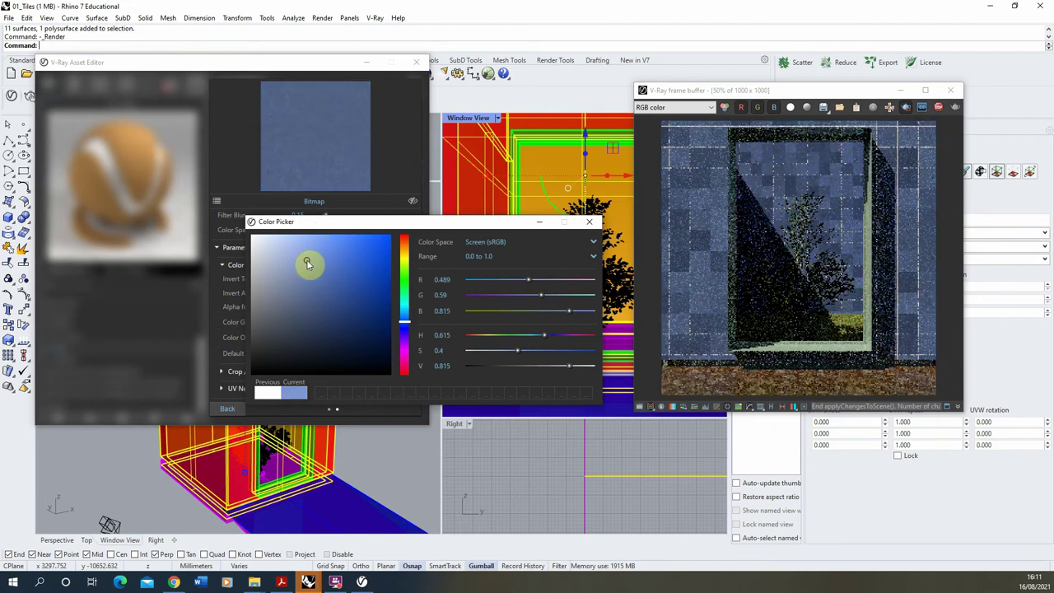
click(298, 243)
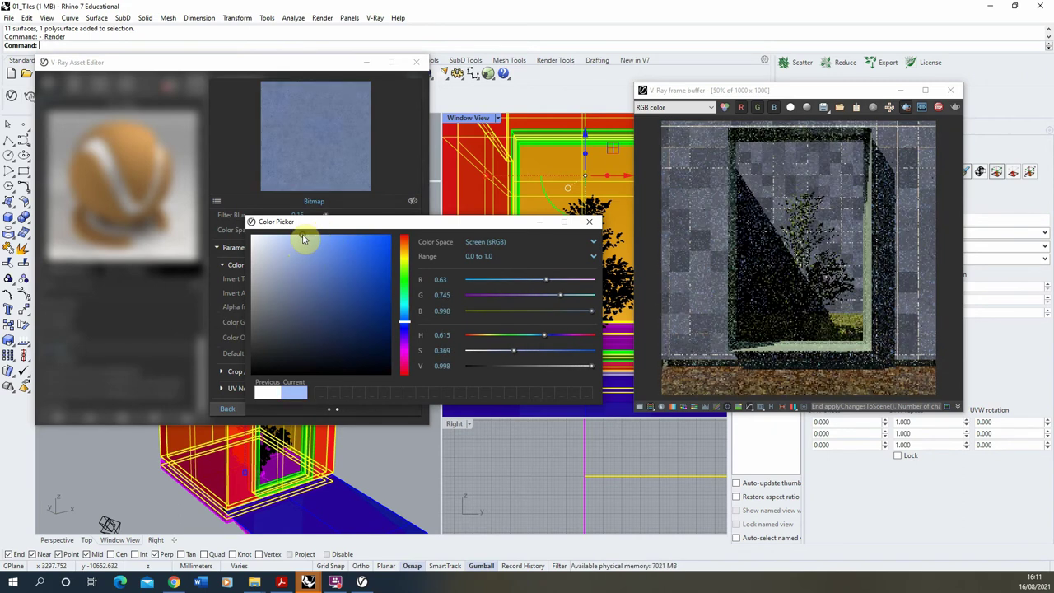
click(295, 236)
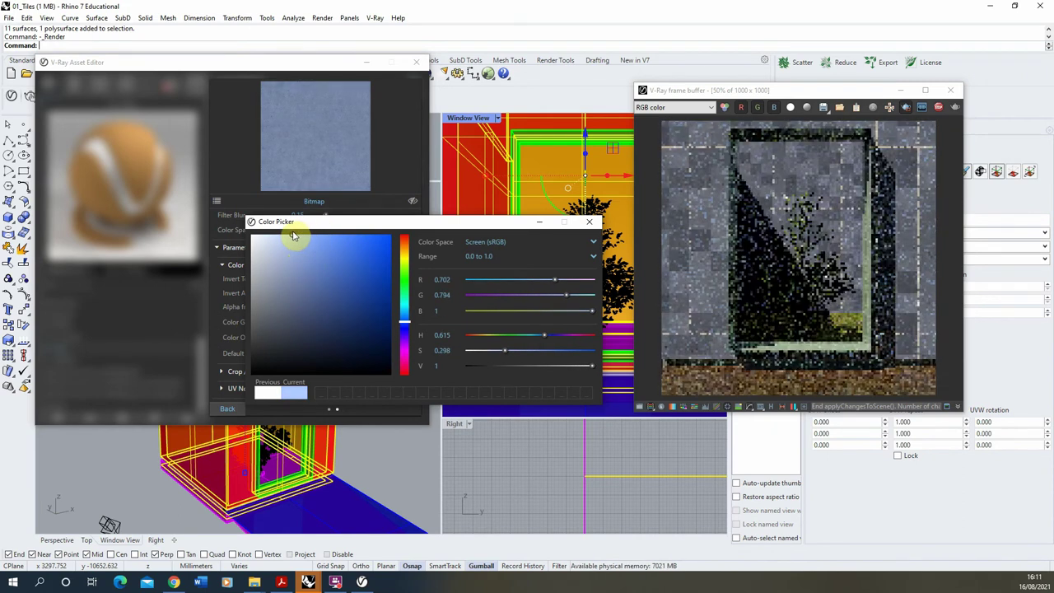
click(317, 236)
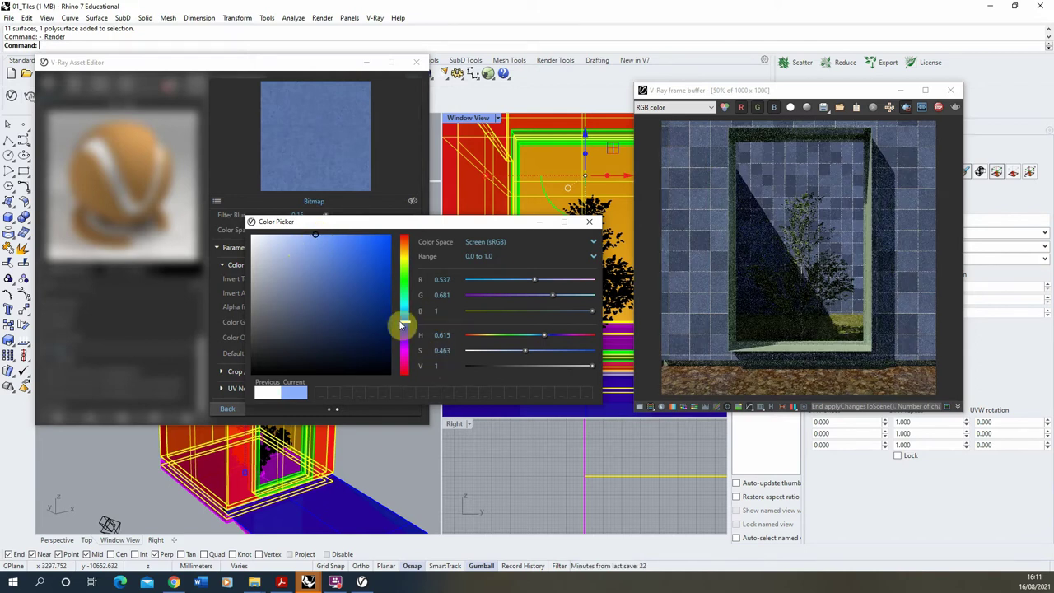
drag(404, 321, 405, 320)
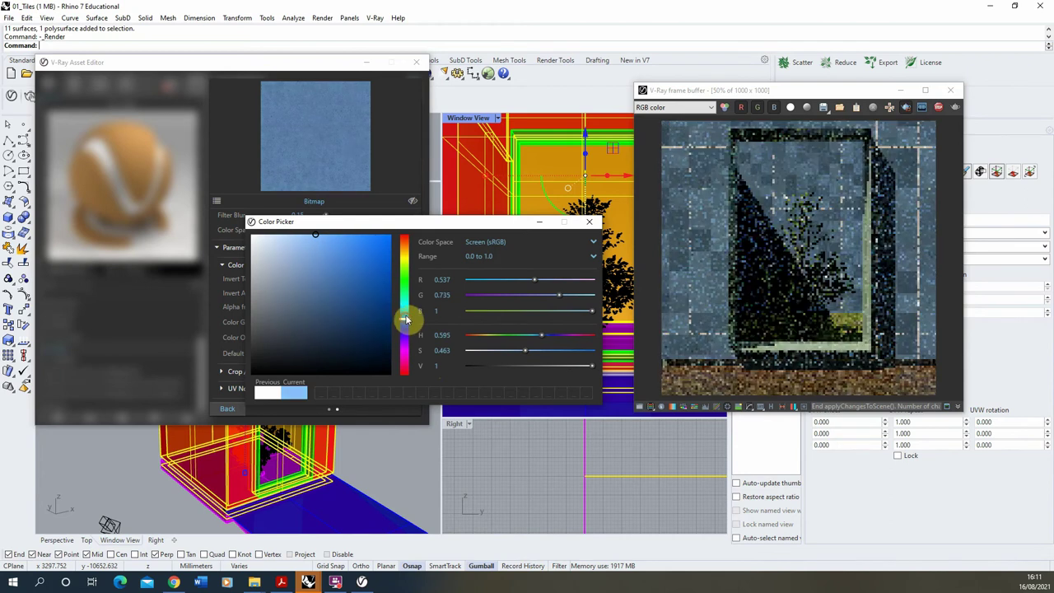
click(581, 210)
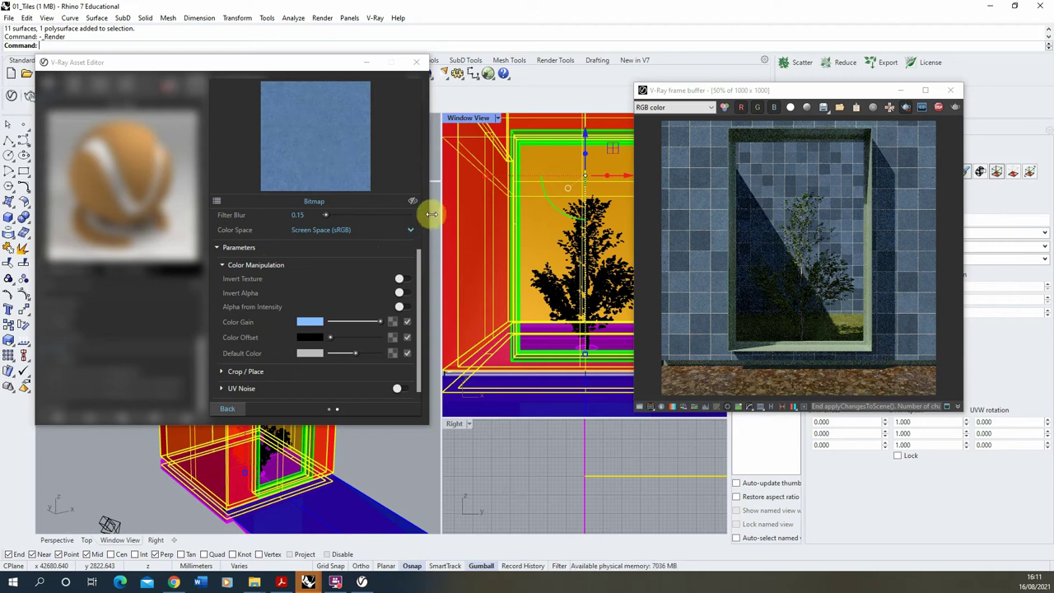
Return to the Tiles texture settings and scroll up to its pattern options
click(236, 410)
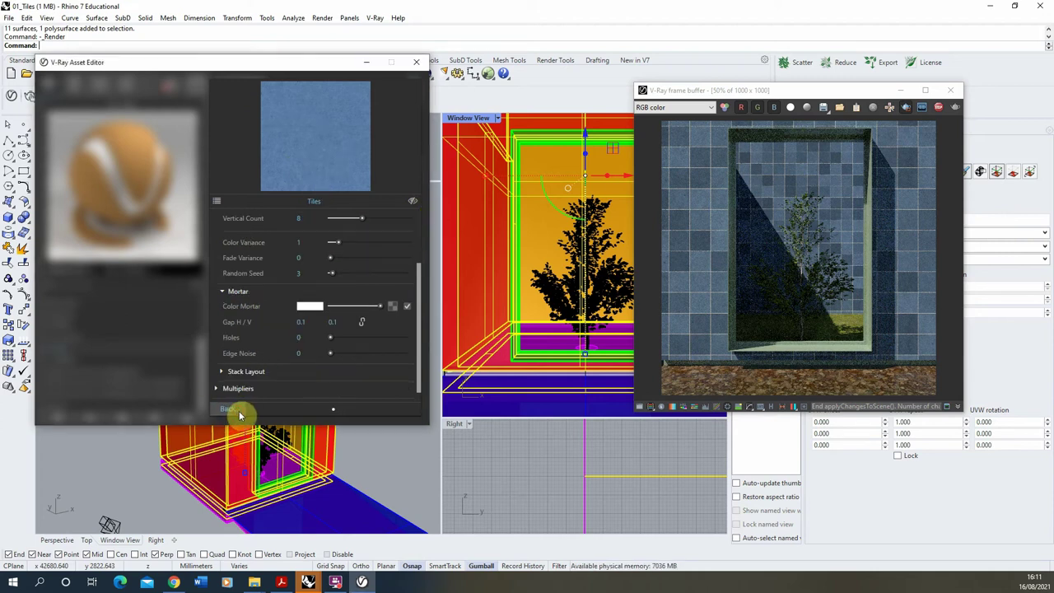
scroll(419, 302, up, 1)
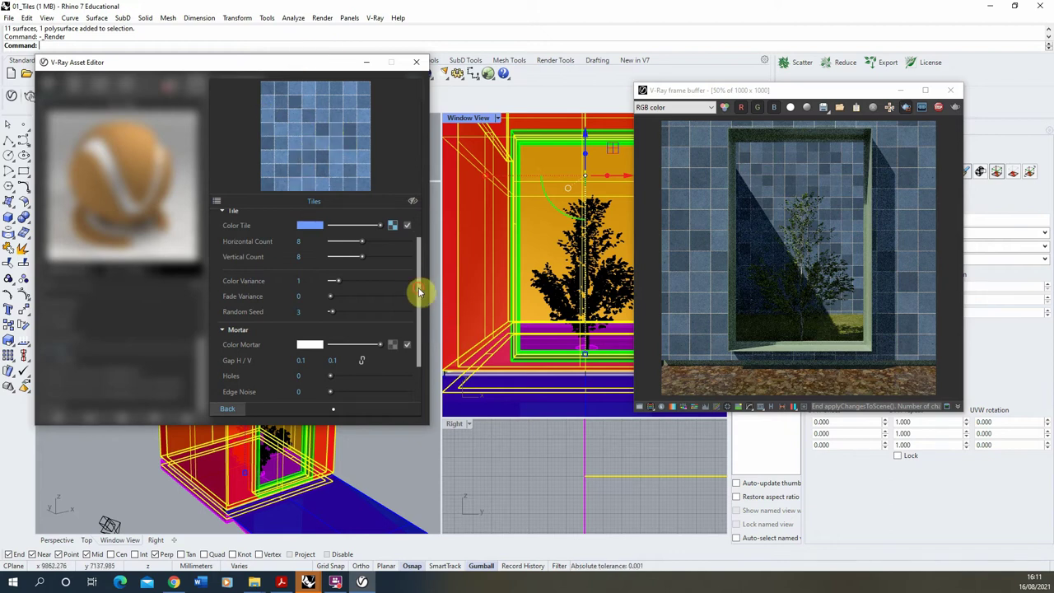
scroll(419, 291, up, 1)
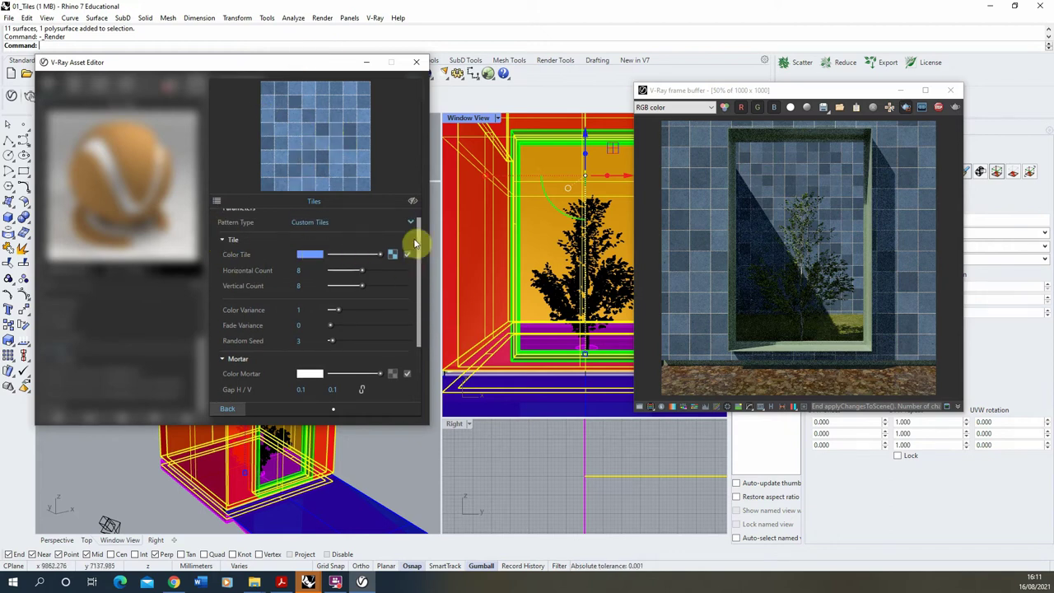
scroll(412, 239, up, 1)
Try Running Bond and 1/2 Running Bond, revert to Custom Tiles, and collapse the Tile group
click(321, 238)
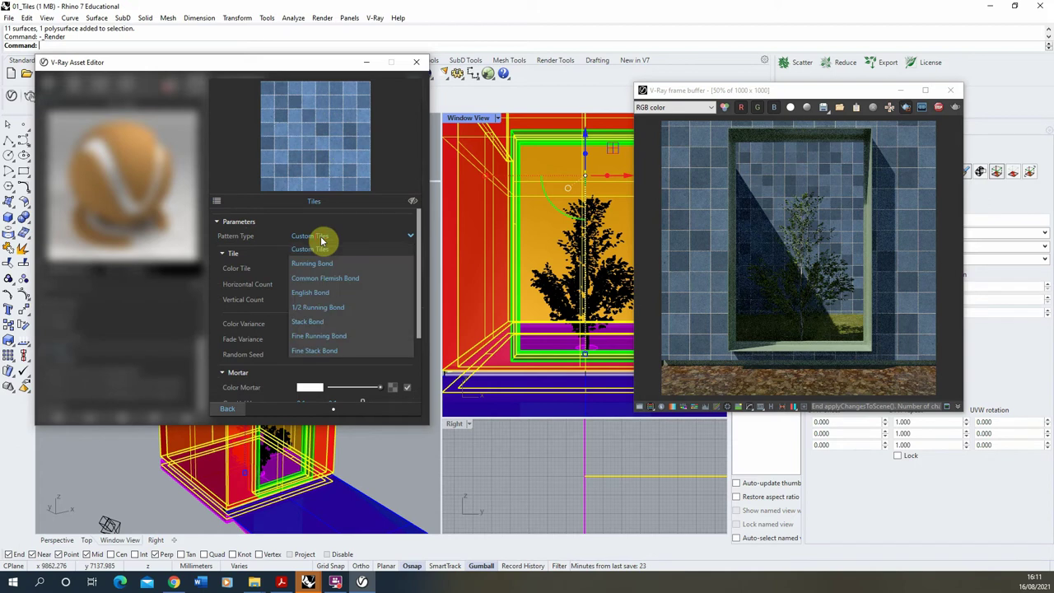
click(323, 267)
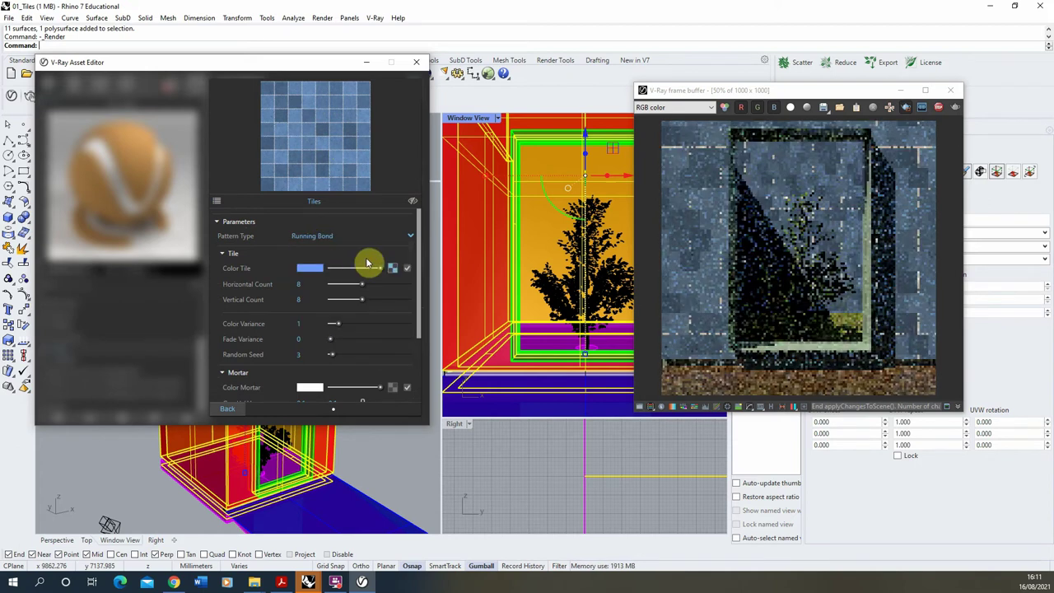
click(328, 239)
click(318, 311)
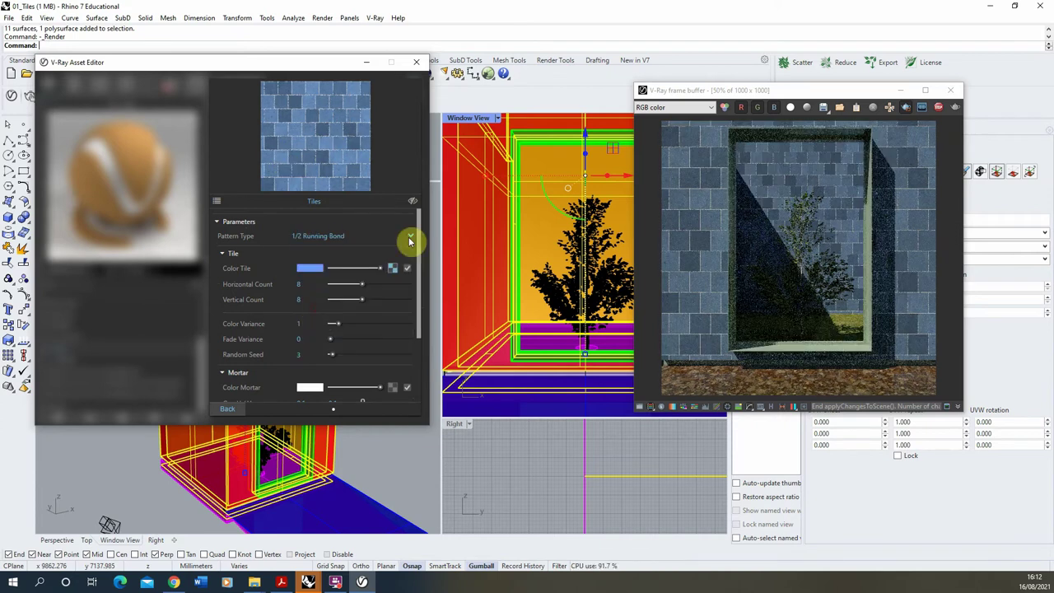
click(337, 238)
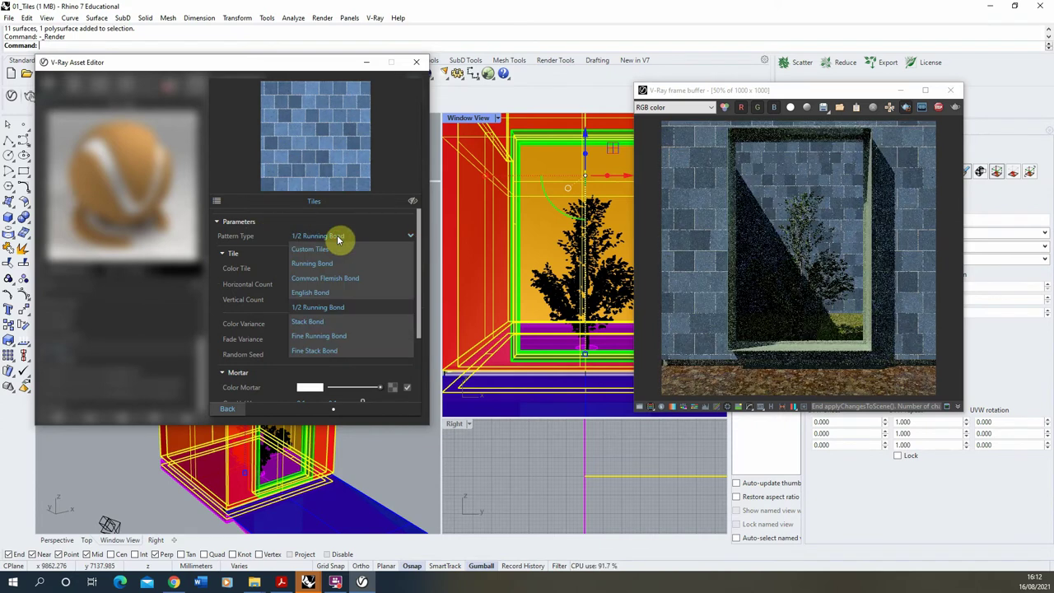
click(334, 249)
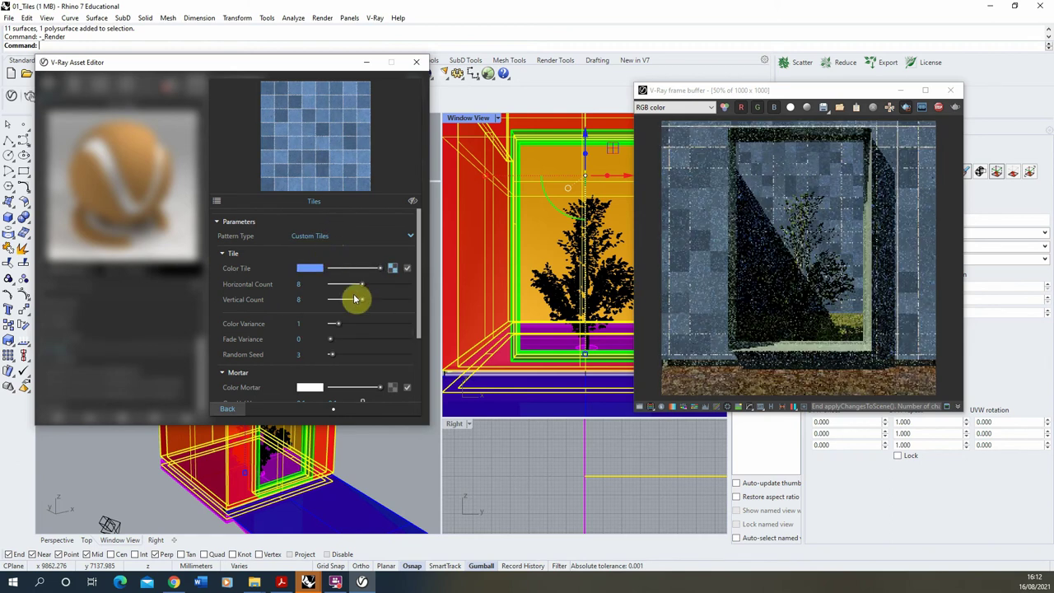
click(225, 254)
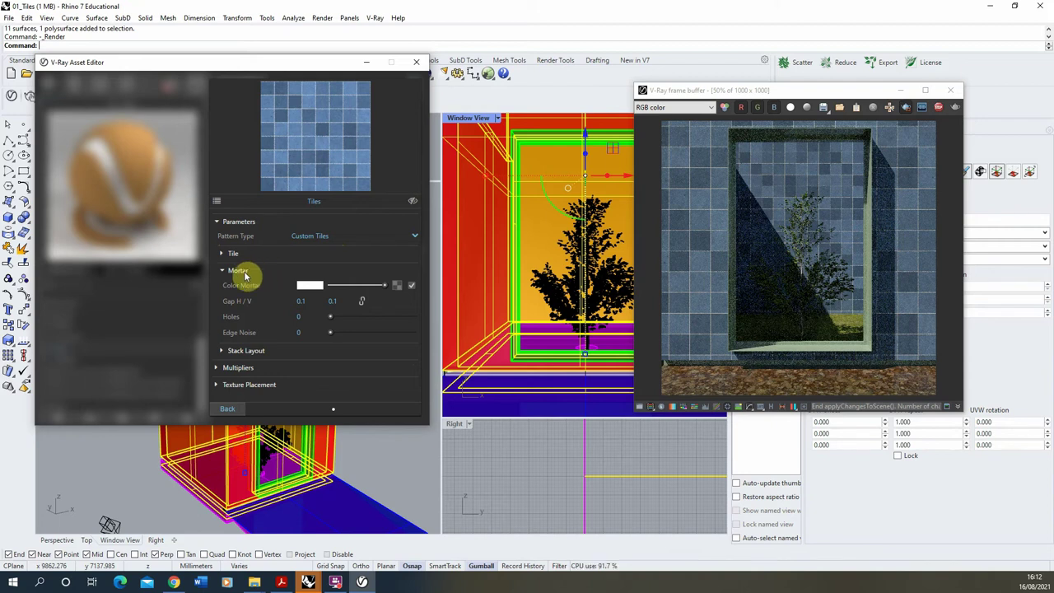
Back on the 01_Tiles material, expand Maps > Bump/Normal Mapping and enable bump mapping
click(240, 271)
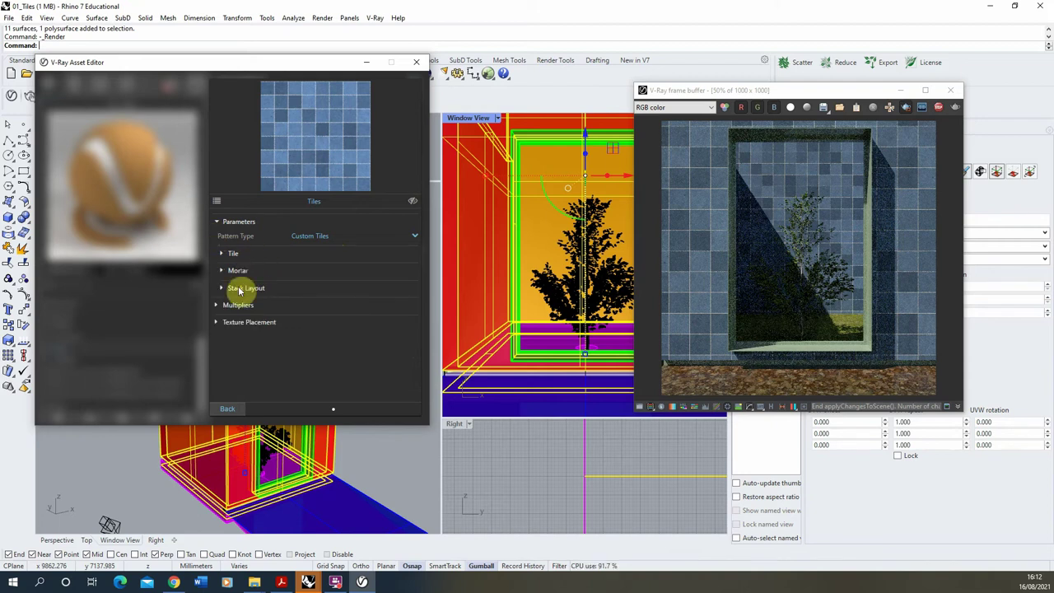
click(233, 409)
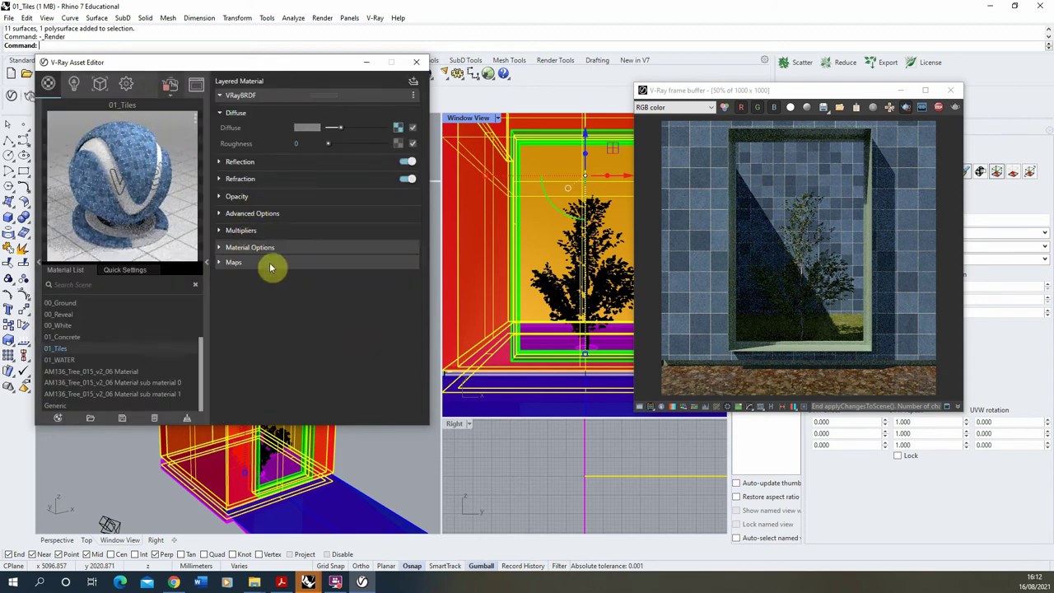
click(228, 263)
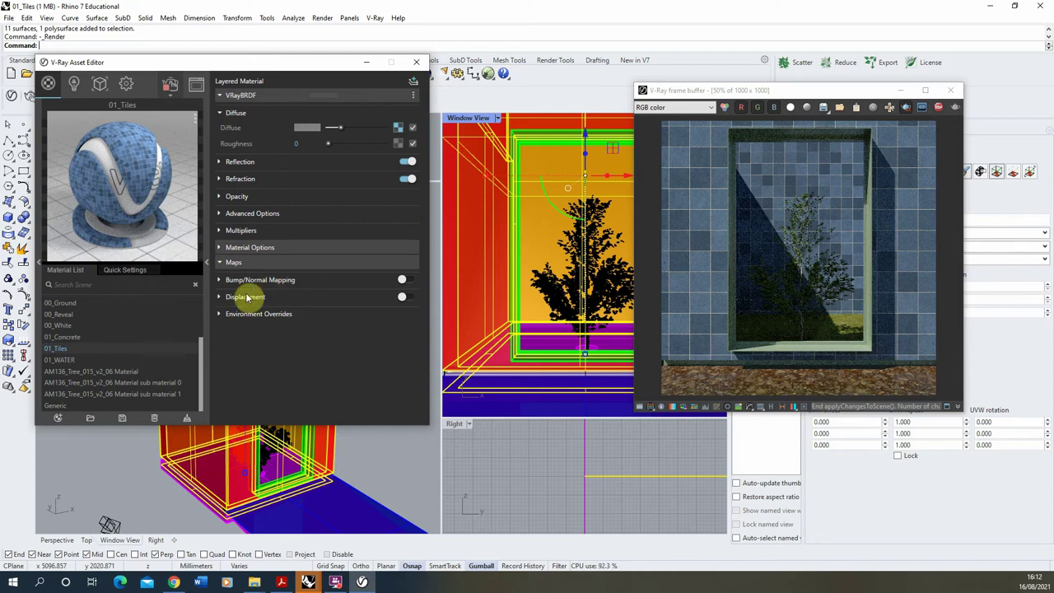
click(219, 281)
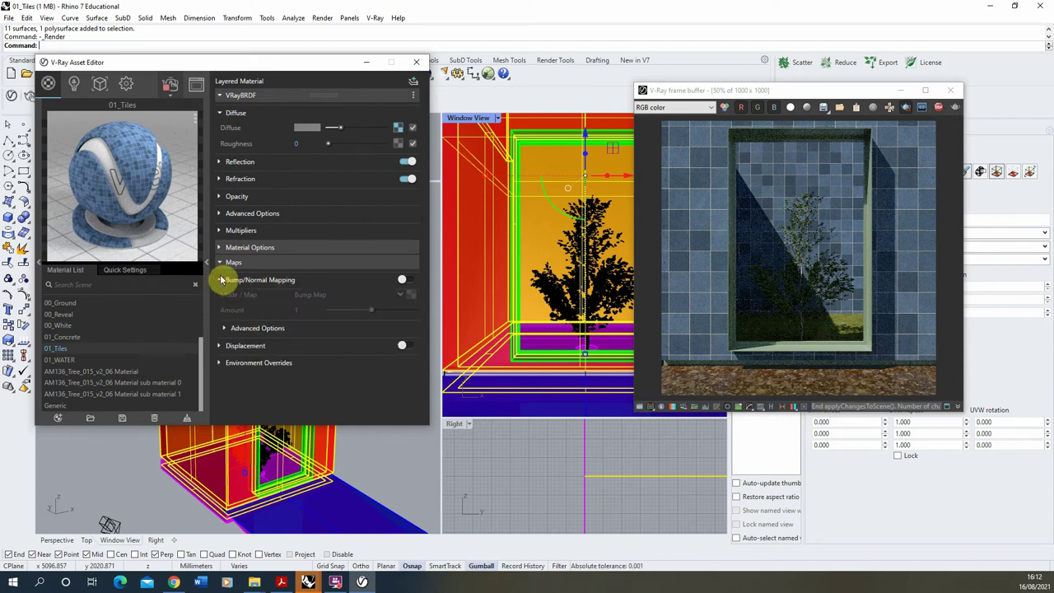
click(407, 281)
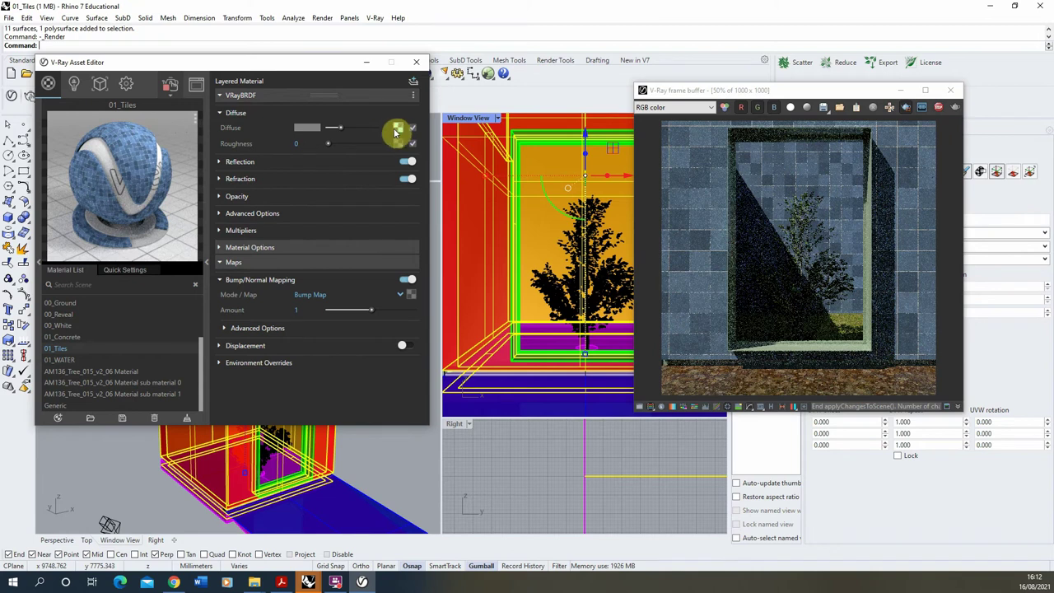
Copy the diffuse Tiles texture and paste it into the Bump Map slot
right_click(398, 130)
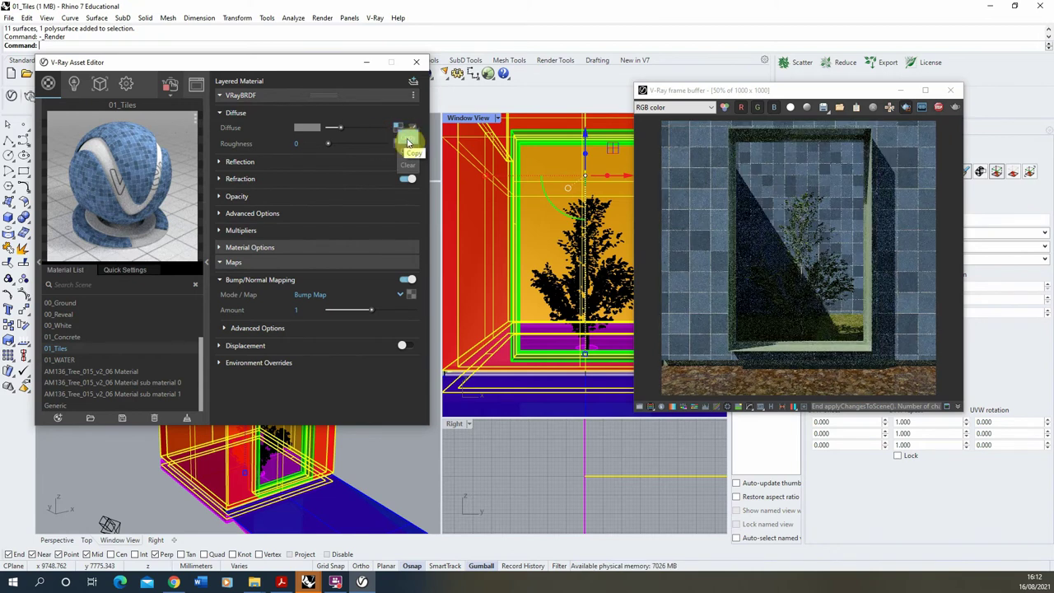
click(410, 153)
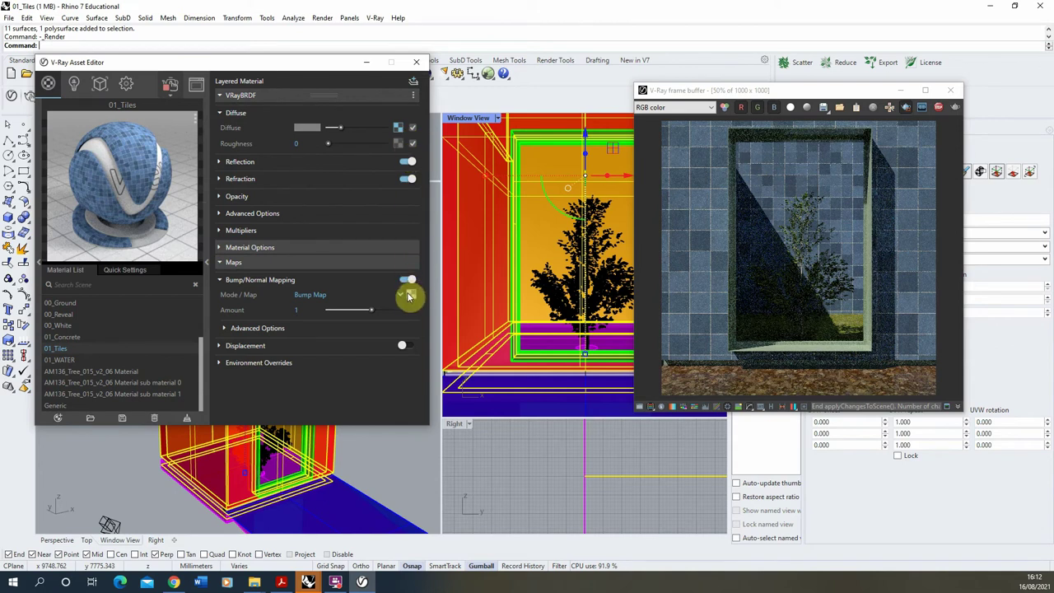
right_click(409, 297)
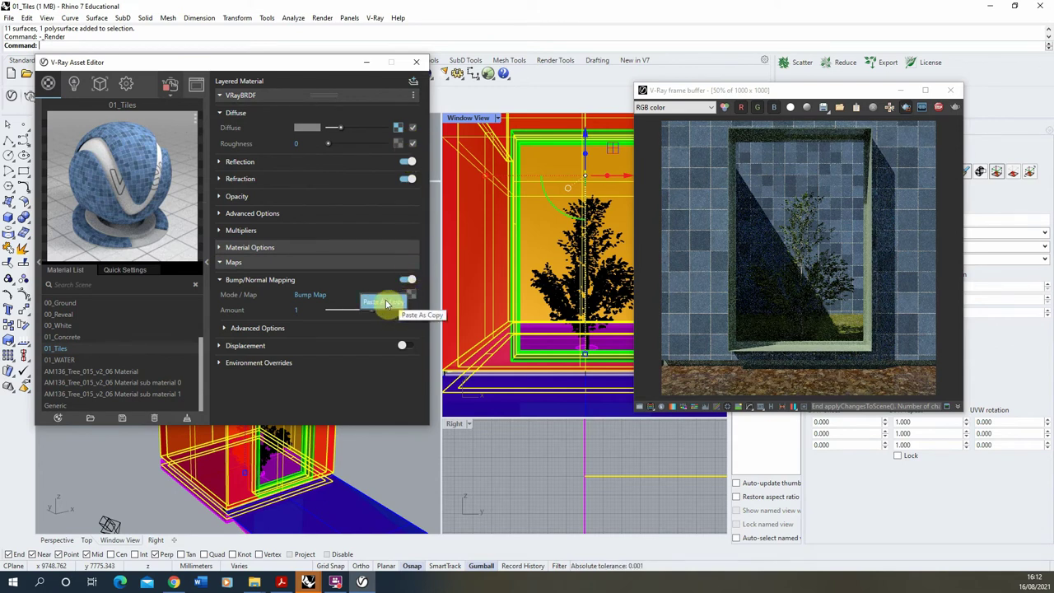
click(385, 303)
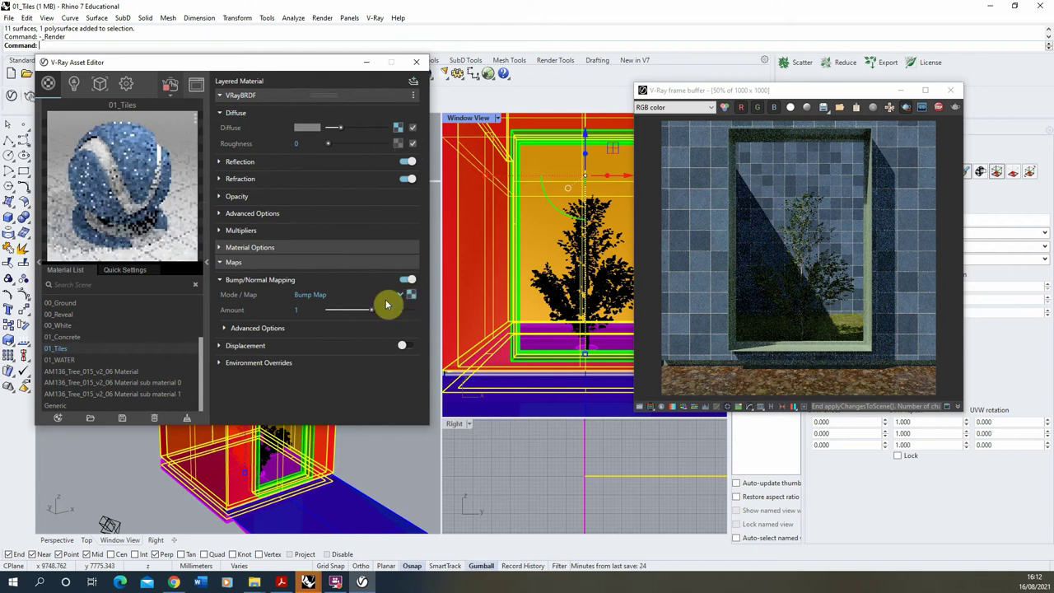
In the bump Tiles texture, keep white tiles and set Color Variance to 0
click(410, 294)
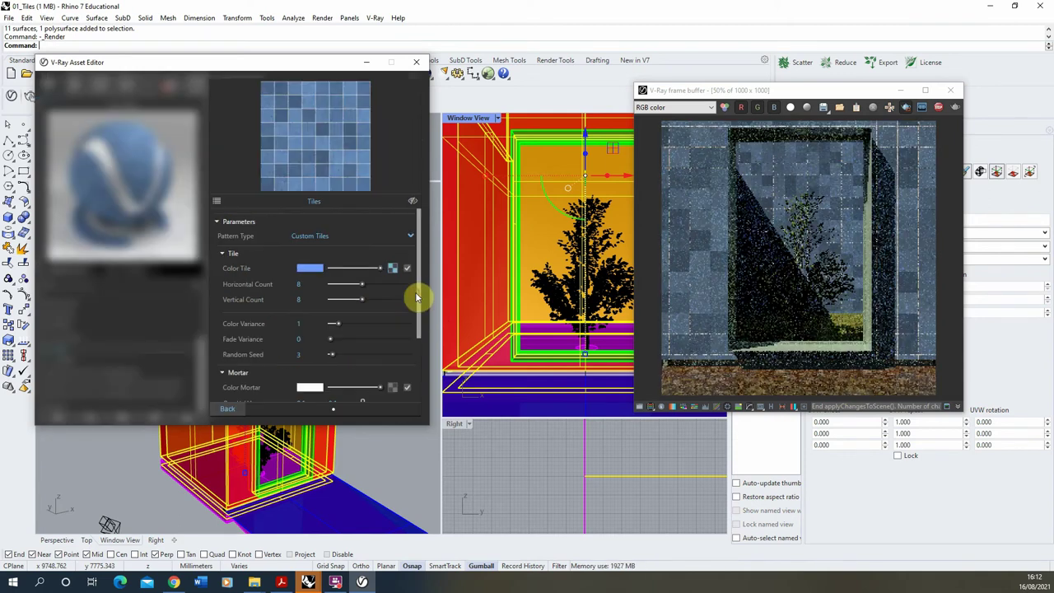
click(303, 283)
click(302, 299)
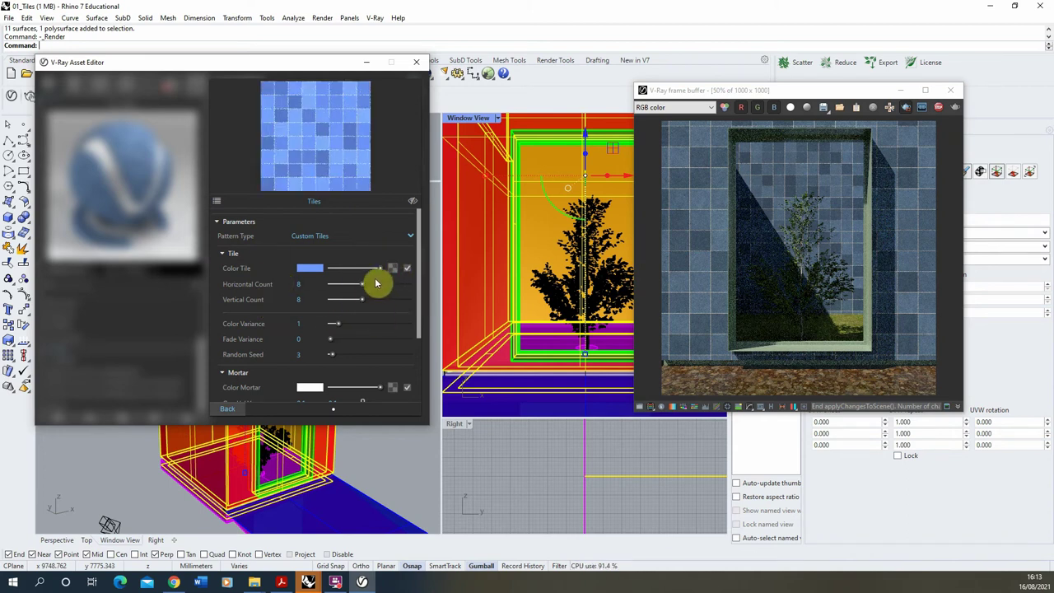
click(320, 272)
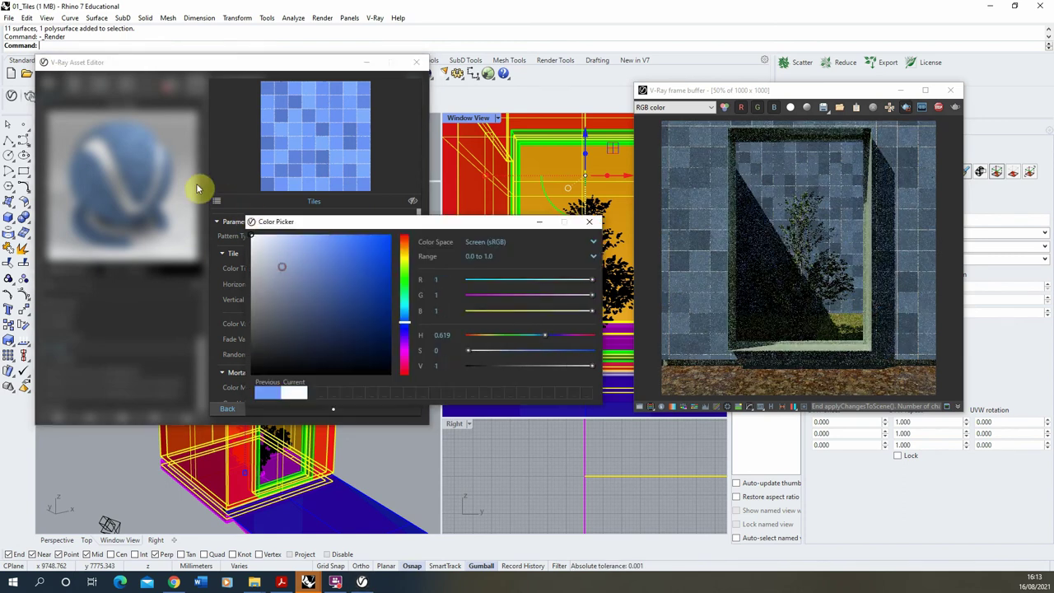
click(588, 221)
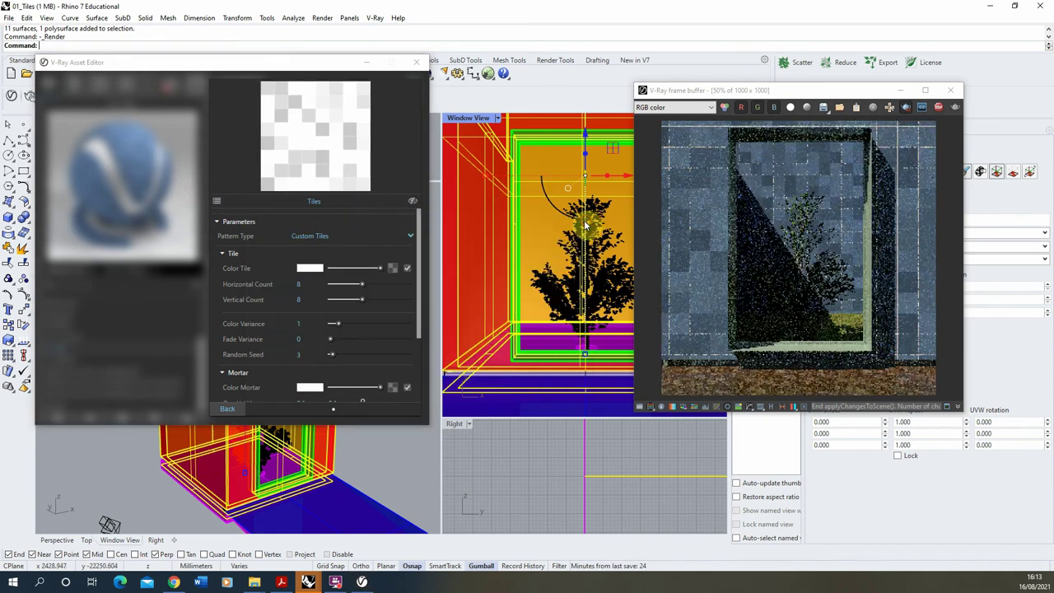
drag(338, 324, 294, 322)
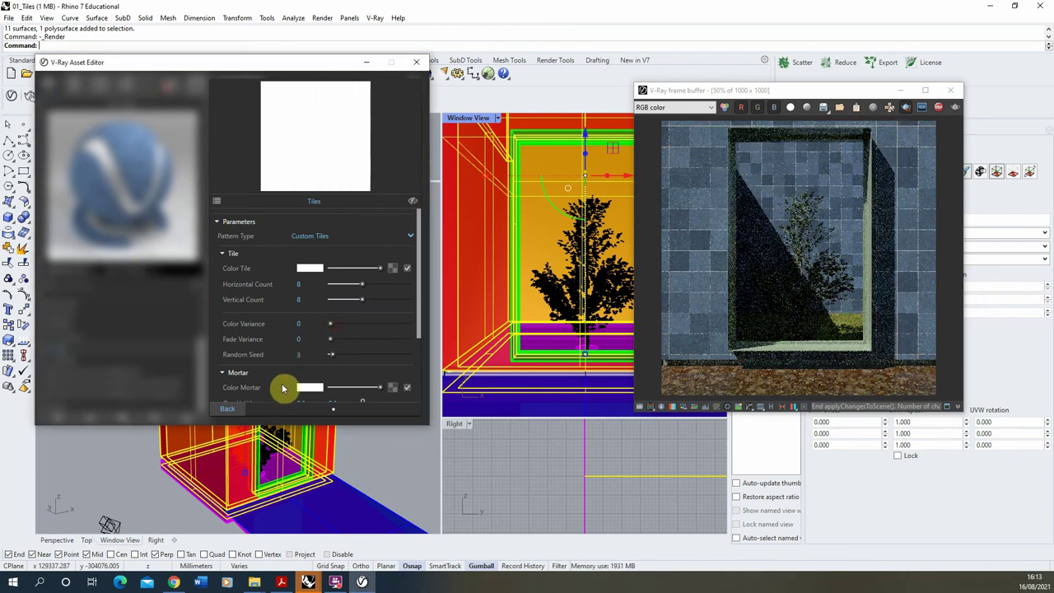
Make the mortar colour black and return to the 01_Tiles material
click(303, 388)
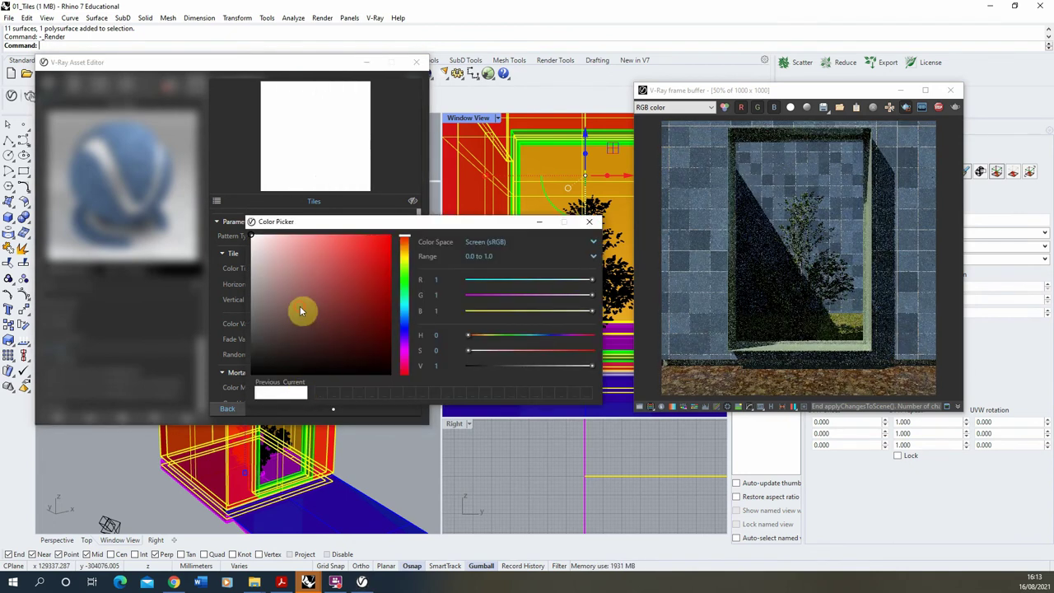
drag(300, 310, 305, 426)
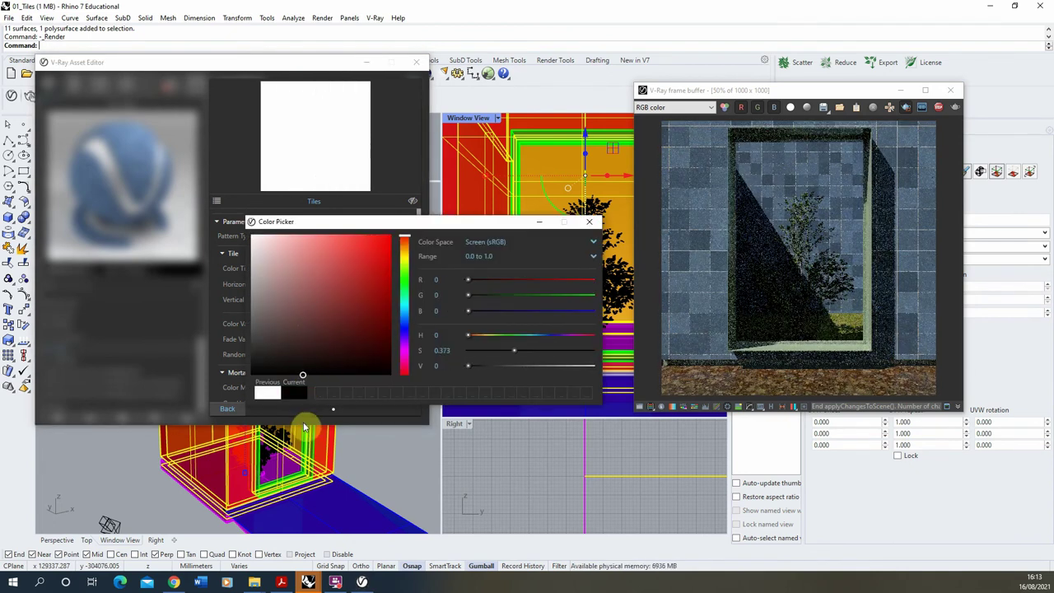
click(589, 224)
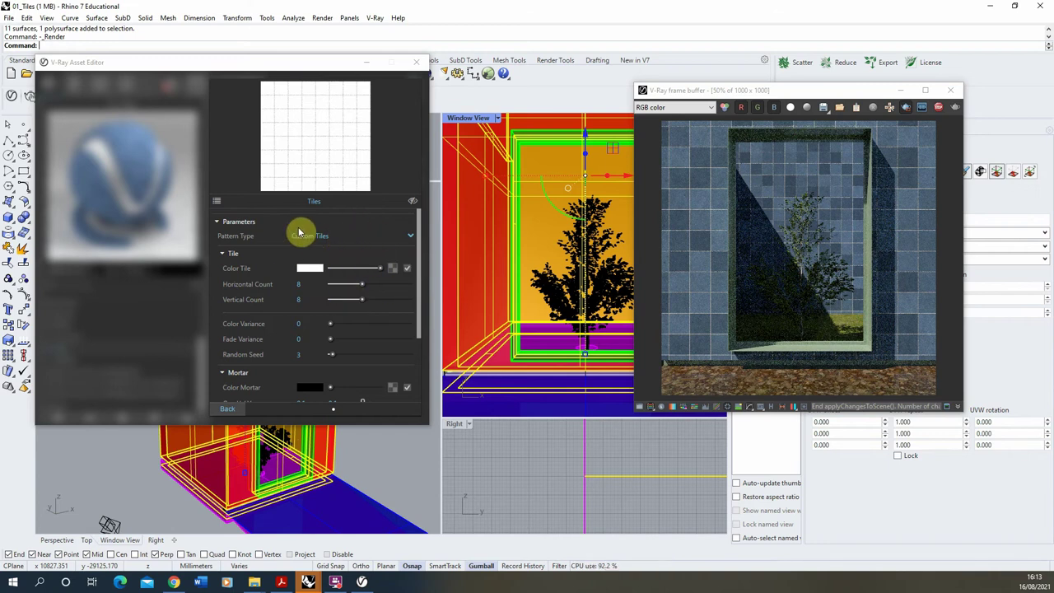
click(242, 410)
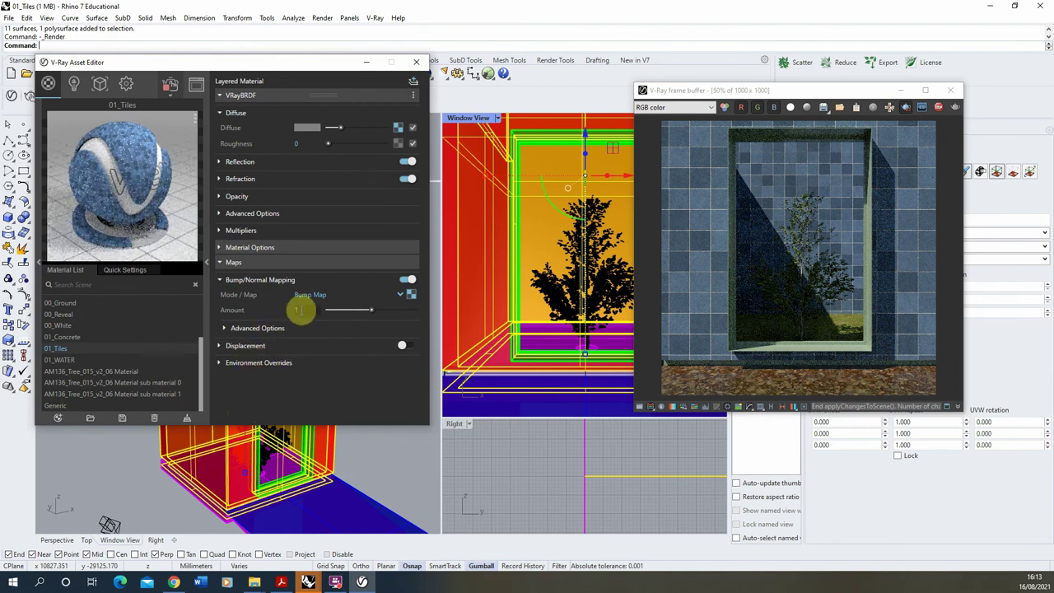
Set the bump Amount to 5 and view the render at 100% in the frame buffer
click(301, 310)
text(5)
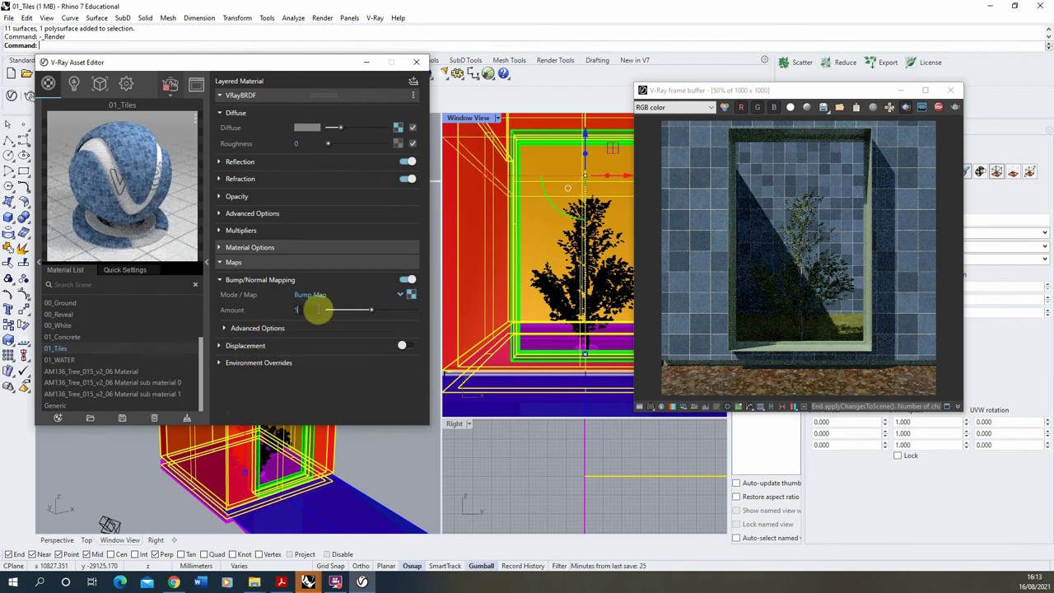
key(Return)
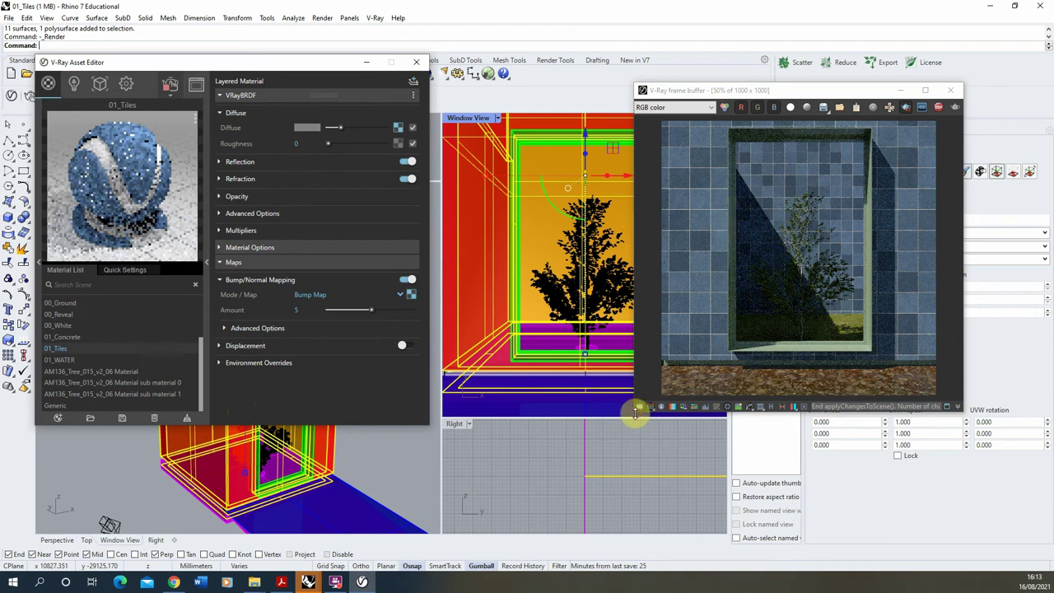
double_click(686, 309)
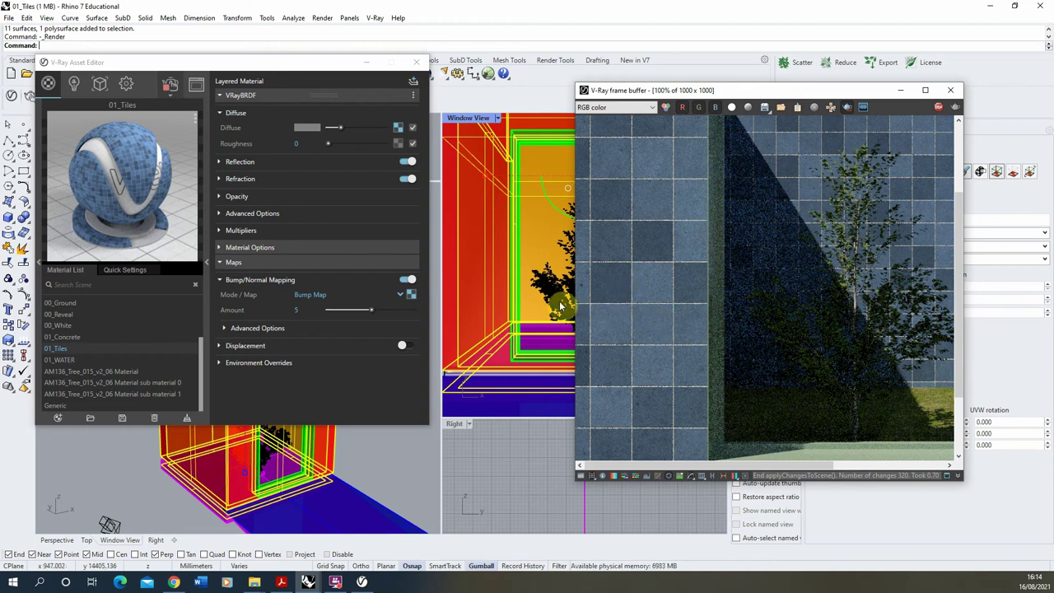
right_drag(560, 306, 656, 308)
right_drag(567, 281, 798, 292)
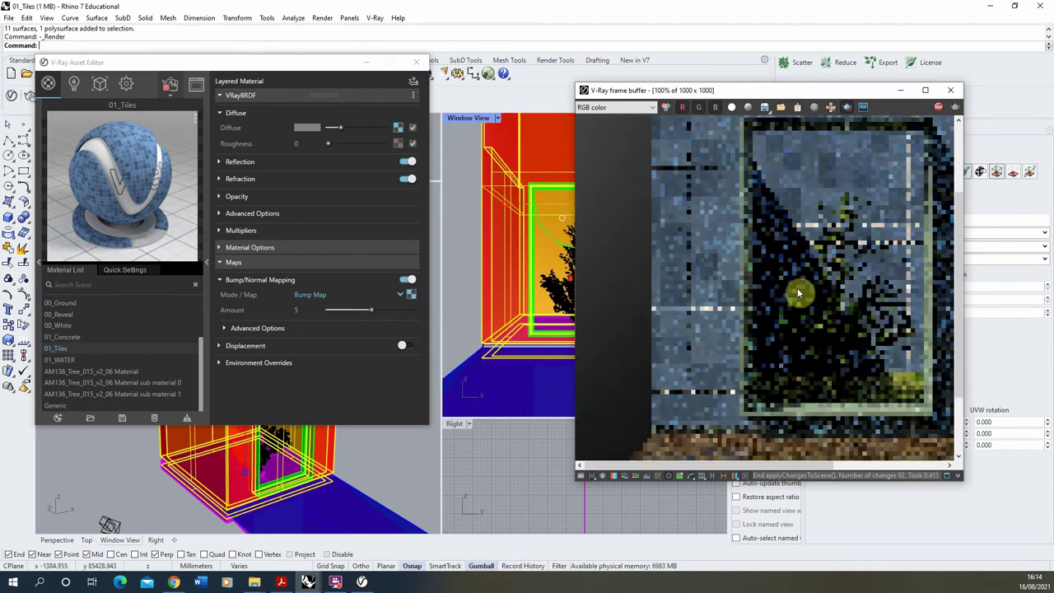
drag(710, 90, 616, 75)
scroll(775, 269, down, 2)
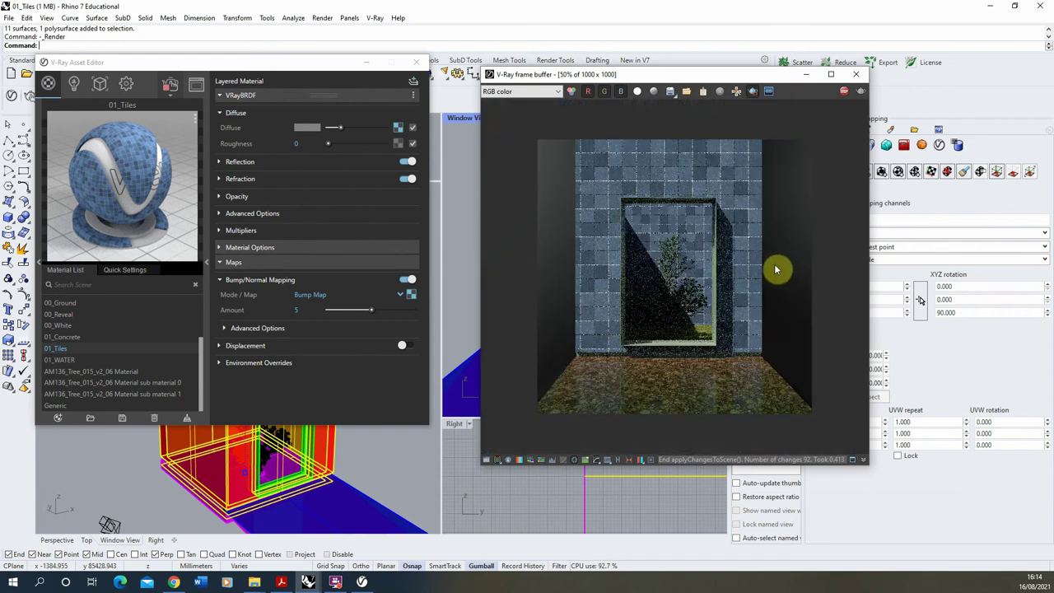
scroll(775, 269, up, 2)
drag(576, 76, 572, 137)
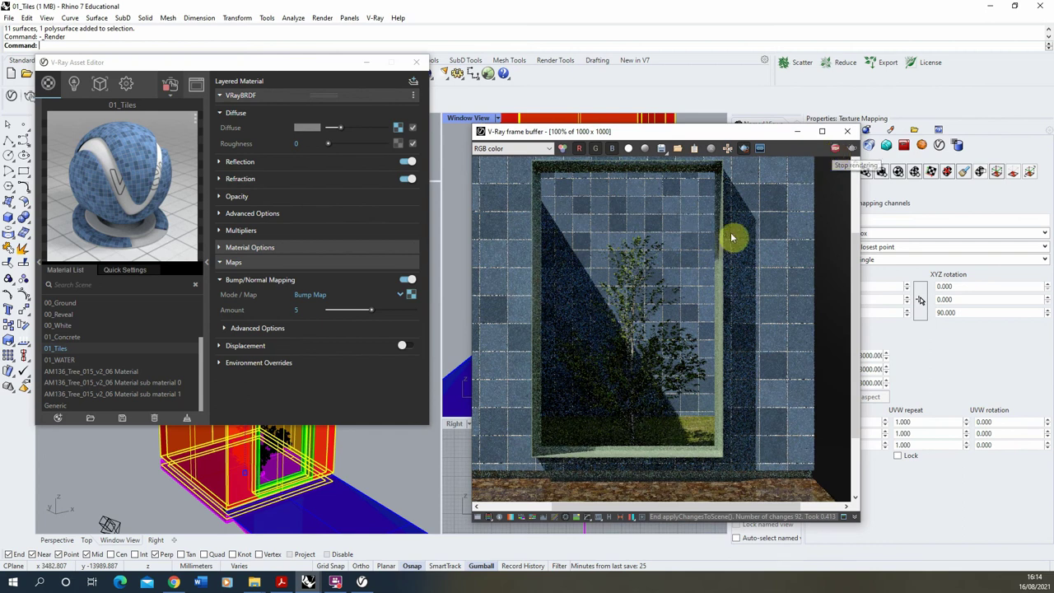
click(834, 150)
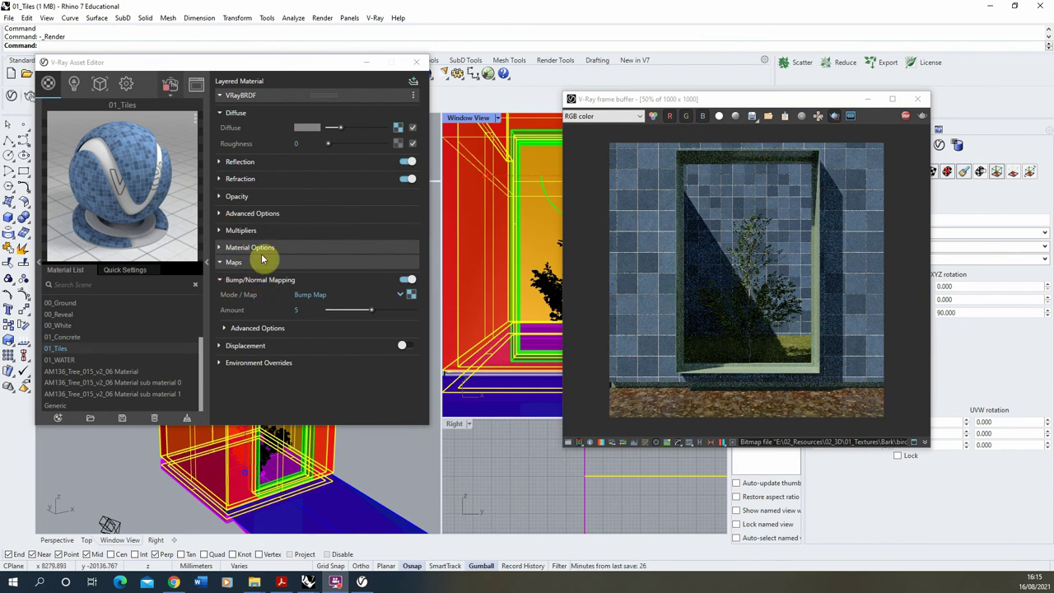
Paste a copy of the bump tile texture into Reflection Color, set glossiness 0.9, and re-render
click(233, 163)
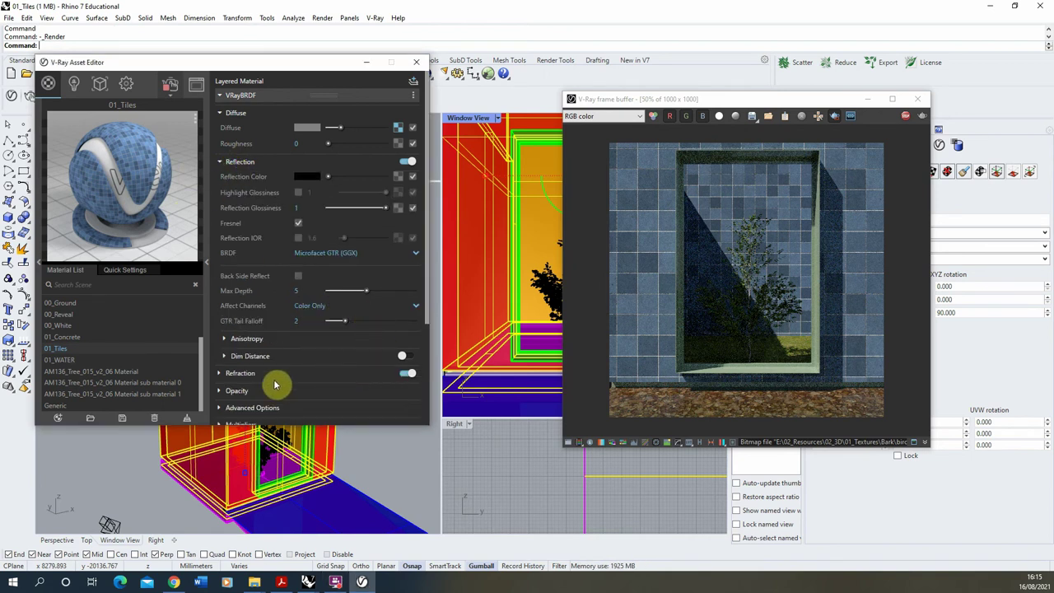
scroll(275, 384, down, 3)
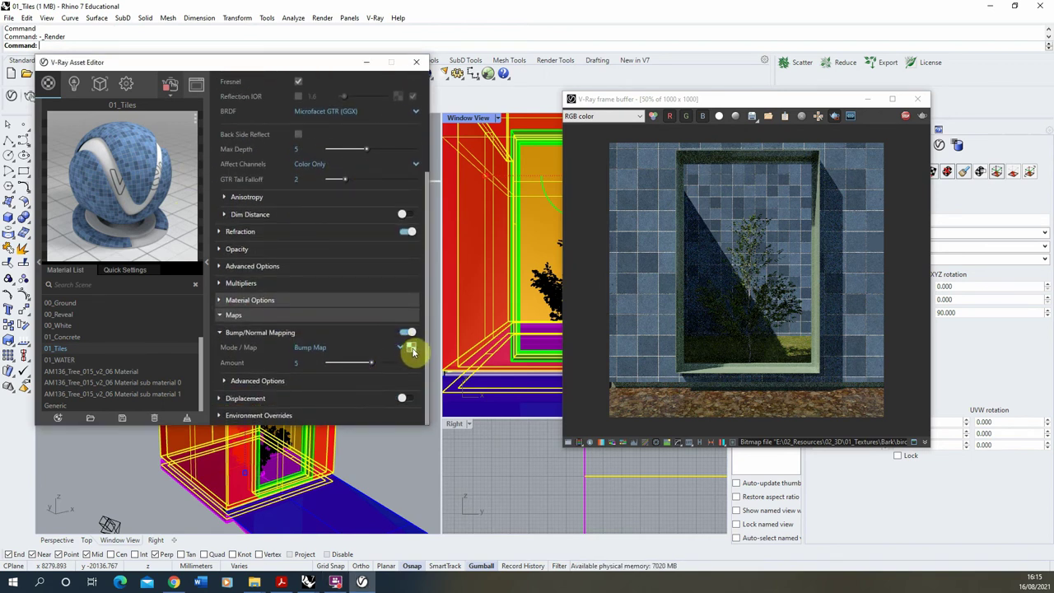
right_click(412, 351)
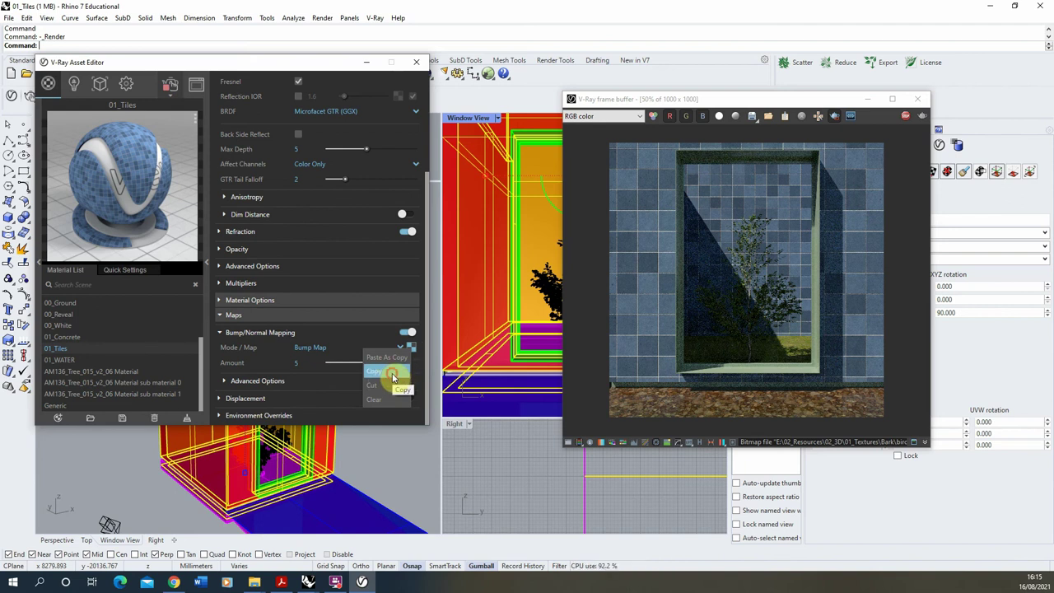
click(394, 376)
scroll(412, 156, up, 3)
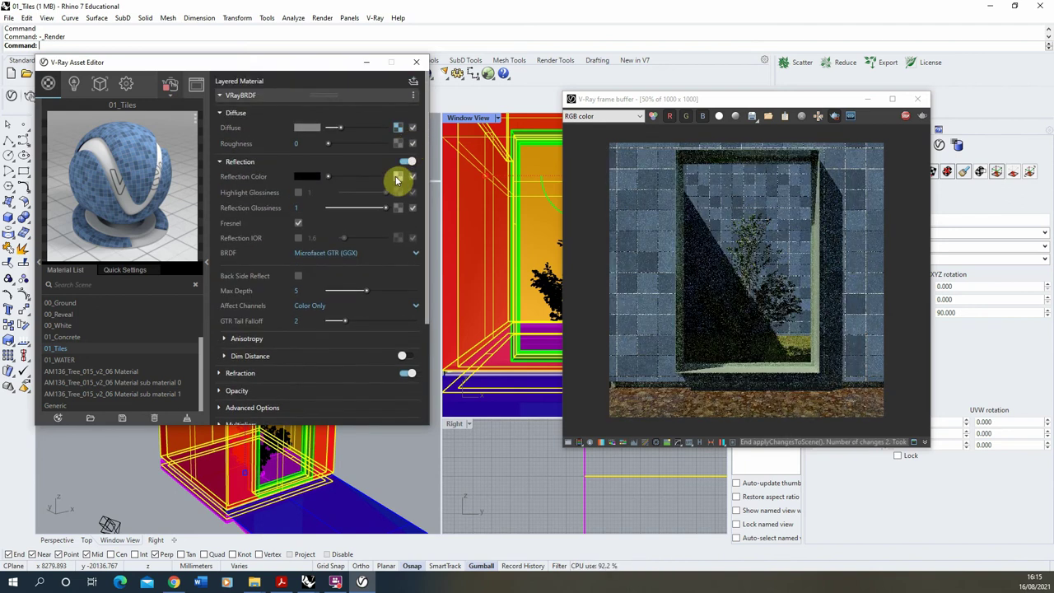
right_click(396, 180)
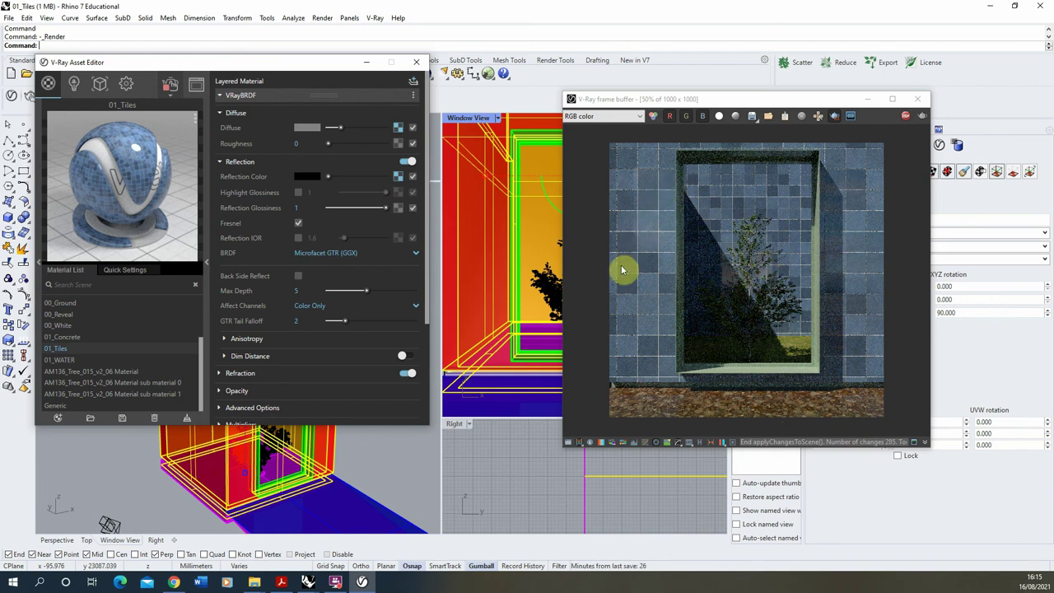
drag(380, 212, 376, 207)
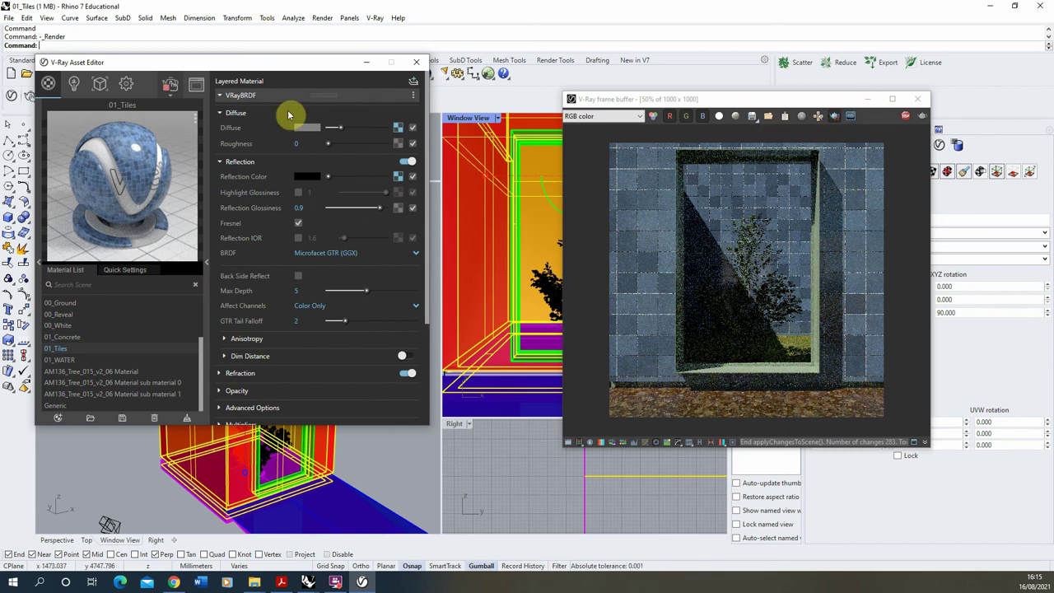
click(907, 117)
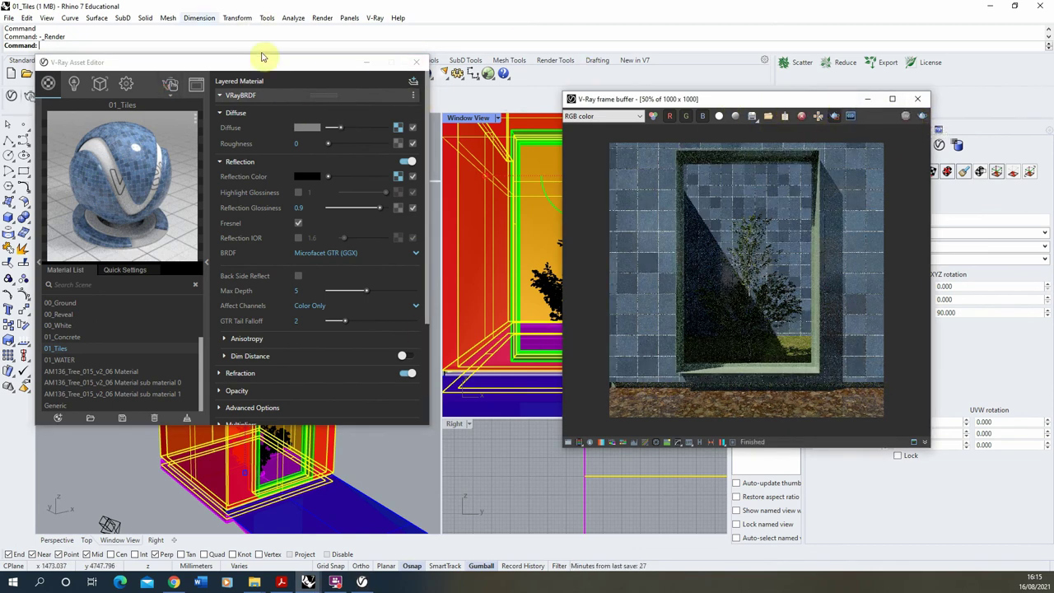
Minimize the Asset Editor and frame buffer and orbit the perspective view toward the wall
click(368, 63)
drag(694, 105, 586, 90)
right_drag(55, 298, 423, 266)
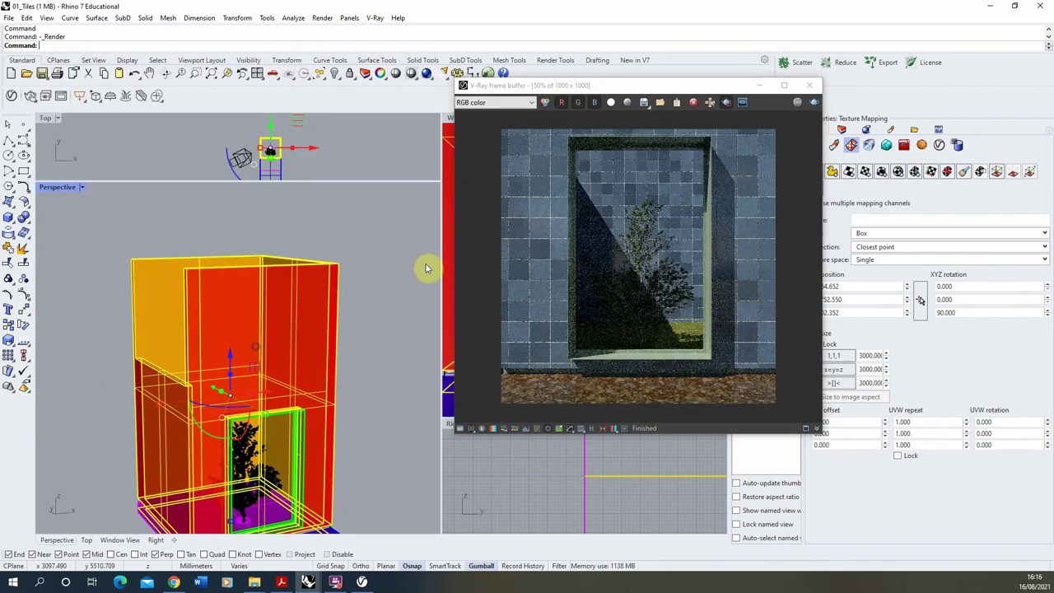
click(759, 85)
right_drag(392, 188, 304, 353)
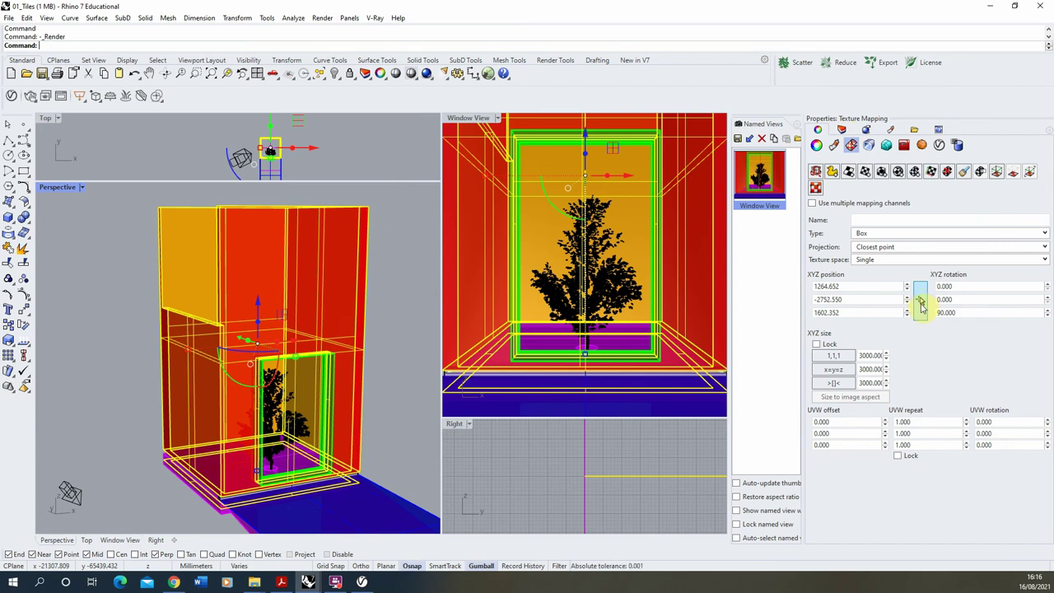
Snap the texture mapping position to the wall's corner point, then activate Window View
click(921, 303)
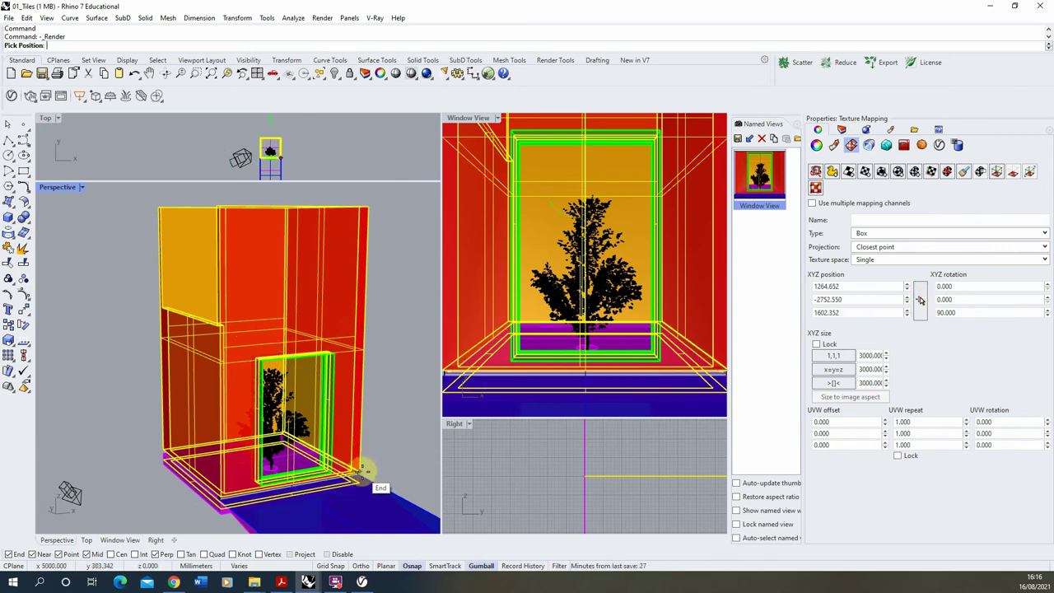
scroll(367, 465, up, 5)
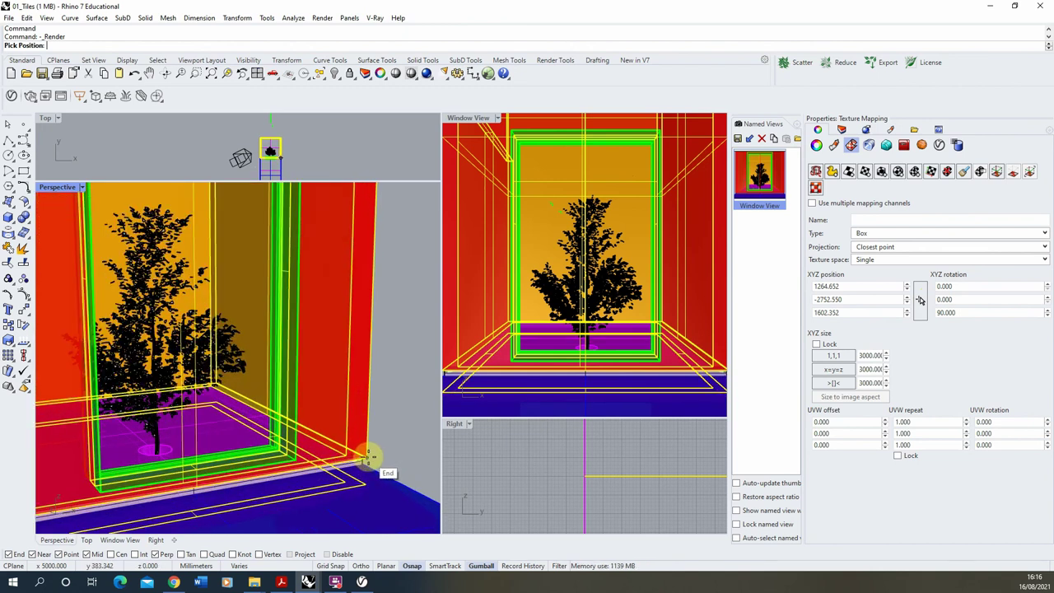
click(371, 454)
click(406, 436)
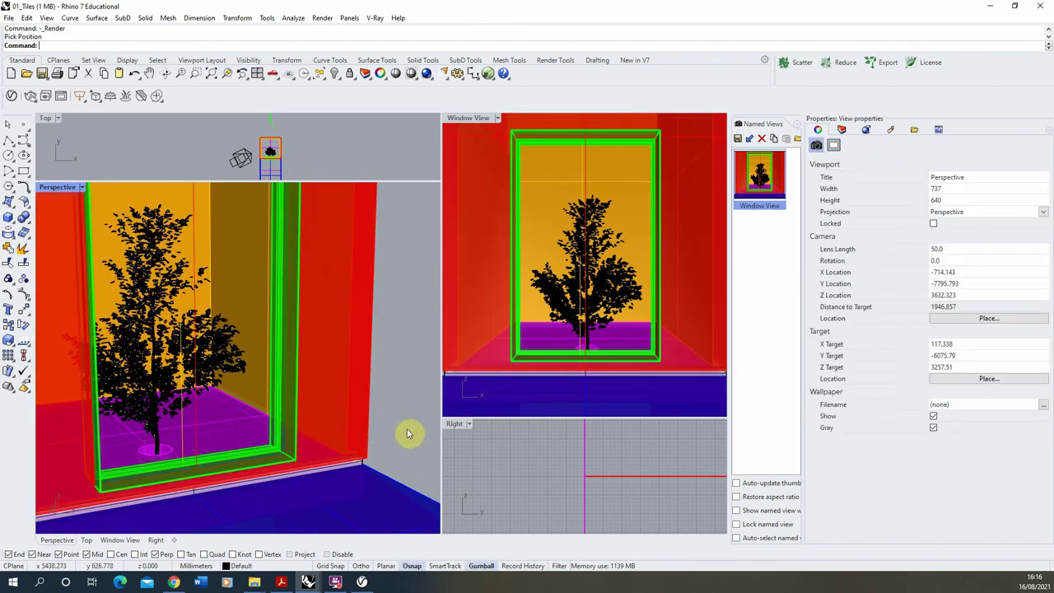
click(483, 117)
Restore the Asset Editor, render the Window View, and bring up the frame buffer
click(369, 584)
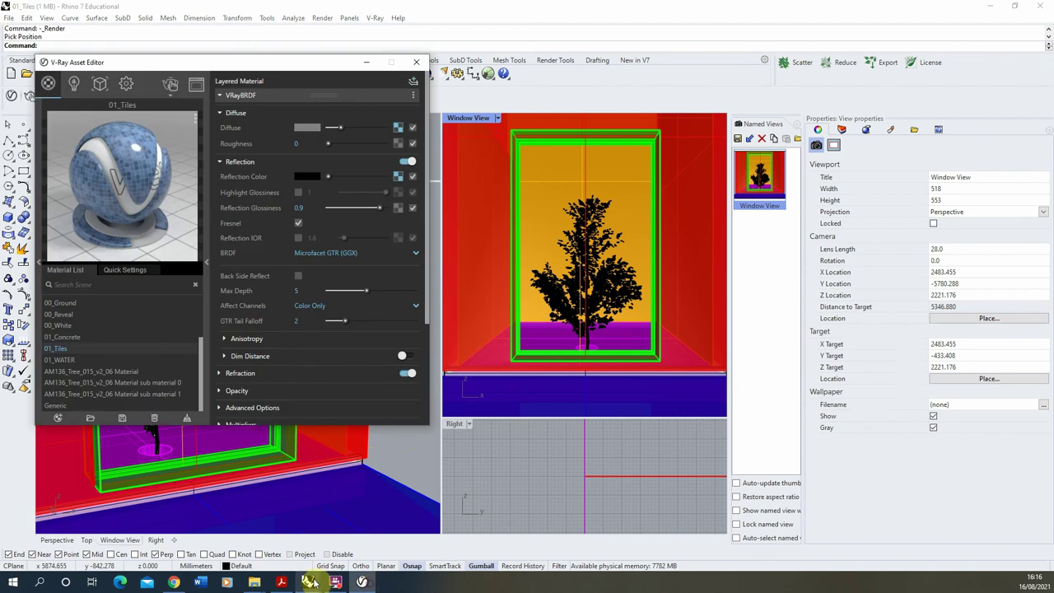
click(170, 85)
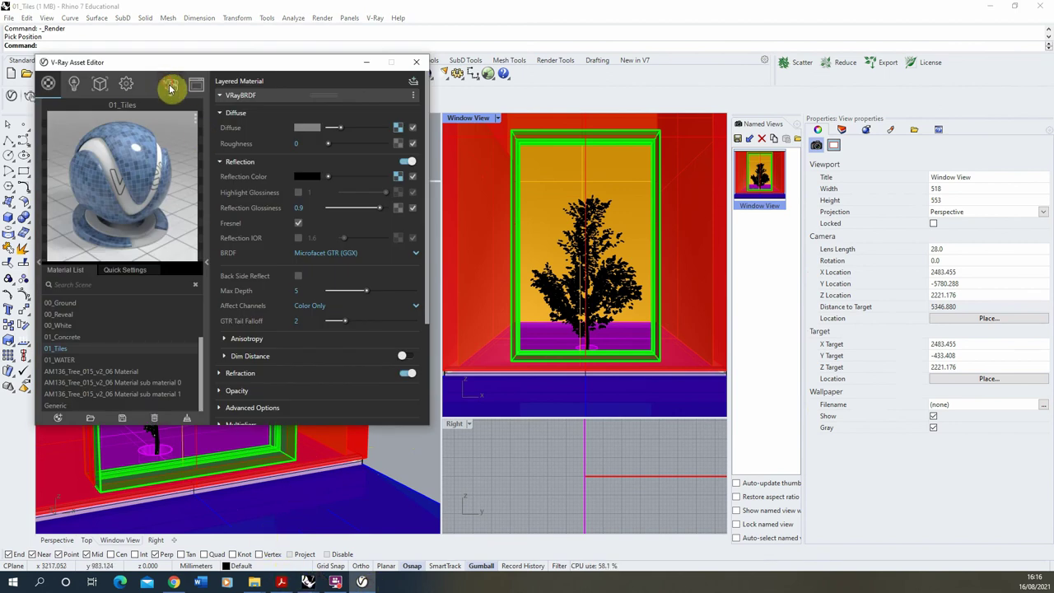
click(365, 545)
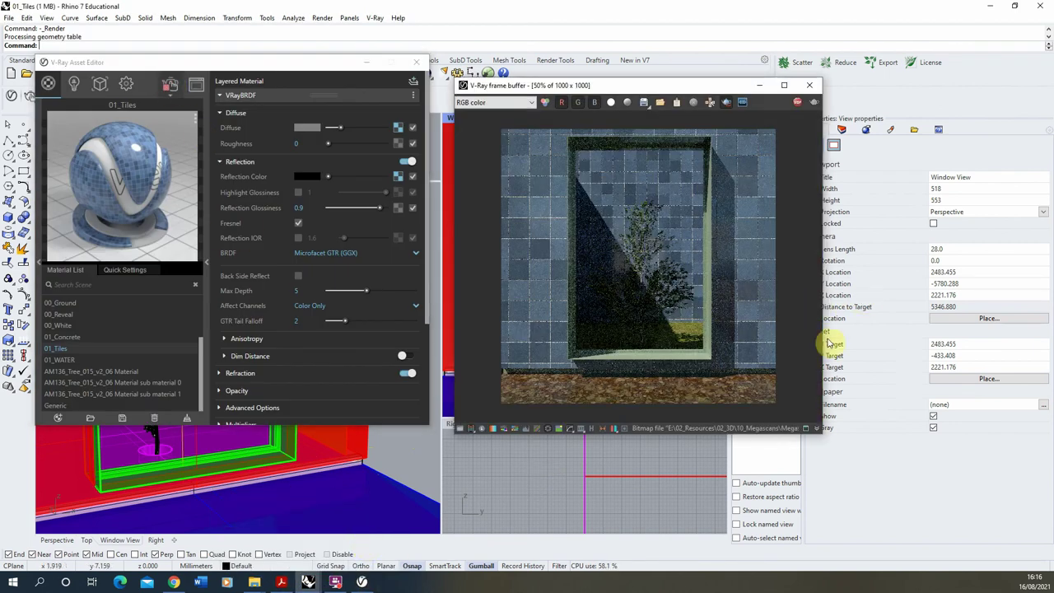